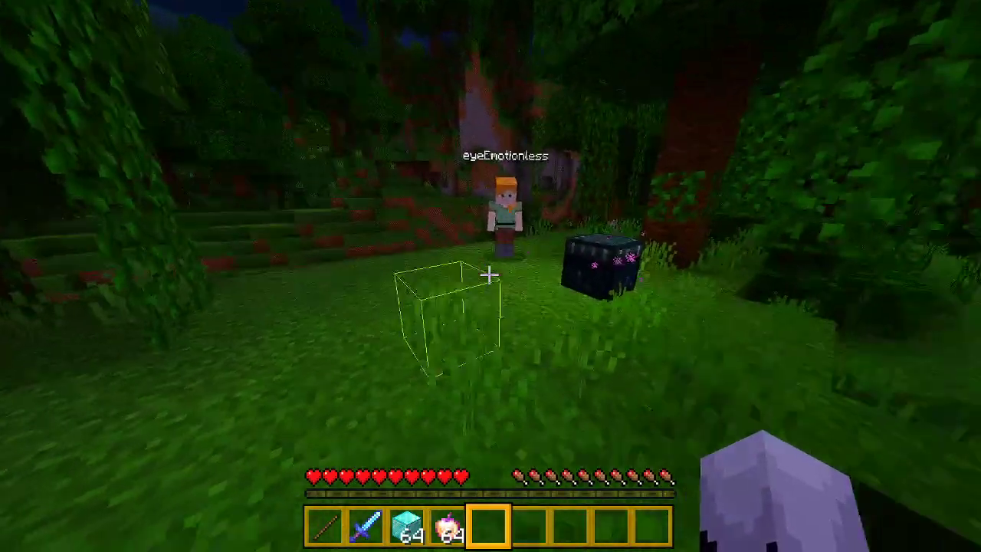
Walk up to the other player with the diamond block selected and check the inventory.
{"action": "key", "text": "w"}
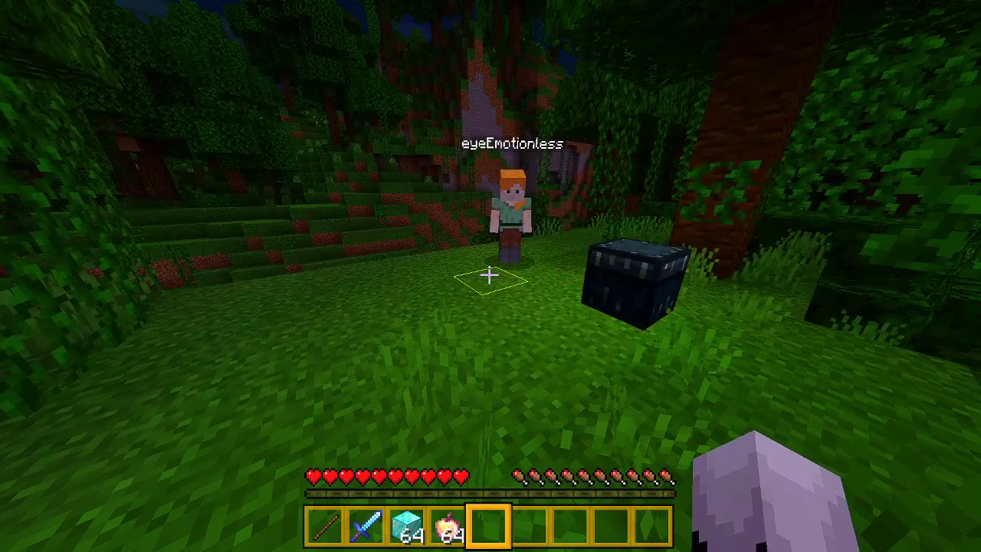
{"action": "key", "text": "3"}
{"action": "key", "text": "e"}
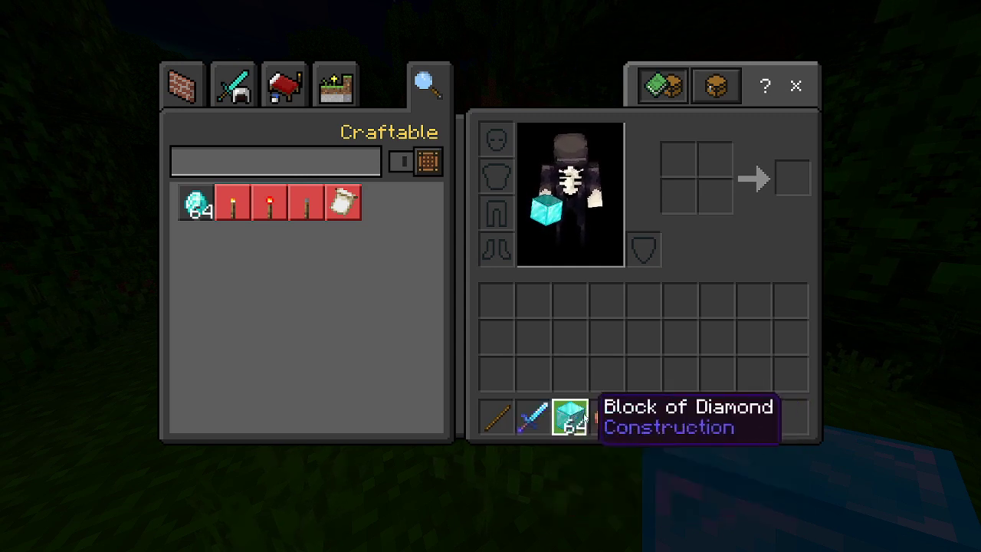
{"action": "key", "text": "e"}
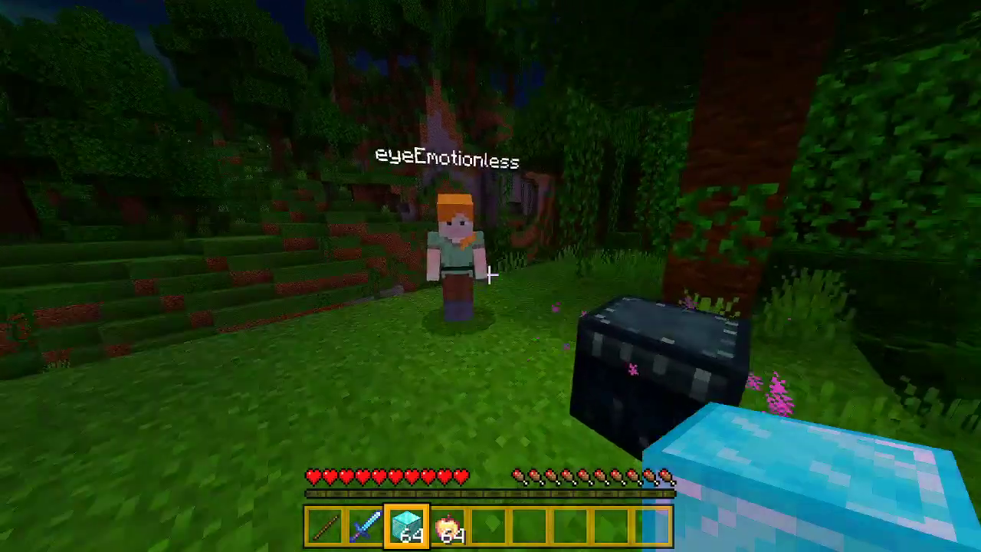
Drop the diamond sword, the enchanted apples and the remaining hotbar items near the player.
{"action": "key", "text": "2"}
{"action": "key", "text": "ctrl+q"}
{"action": "key", "text": "4"}
{"action": "key", "text": "ctrl+q"}
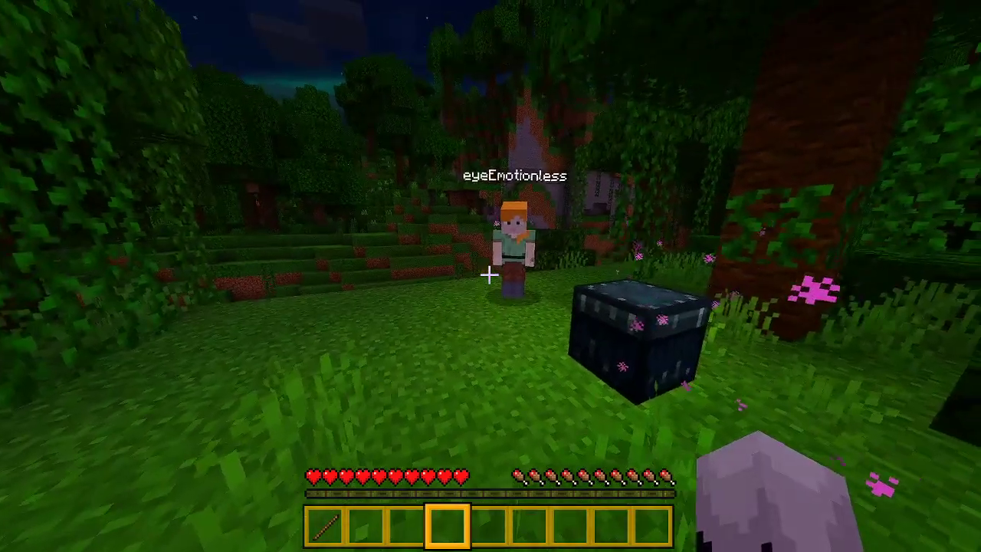
Run /tag on the other player to add a tag matching their own gamertag.
{"action": "key", "text": "slash"}
{"action": "type", "text": "tag"}
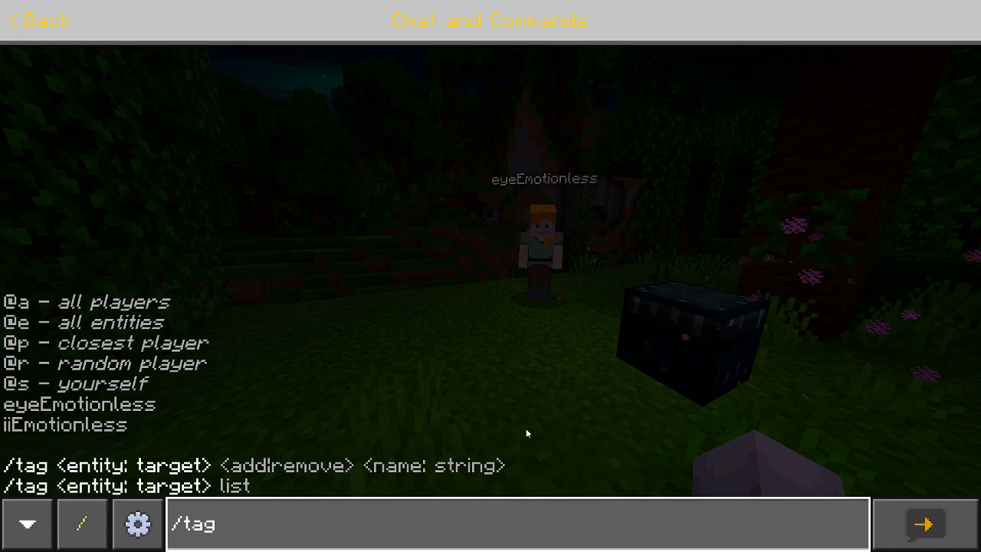
{"action": "type", "text": "eye"}
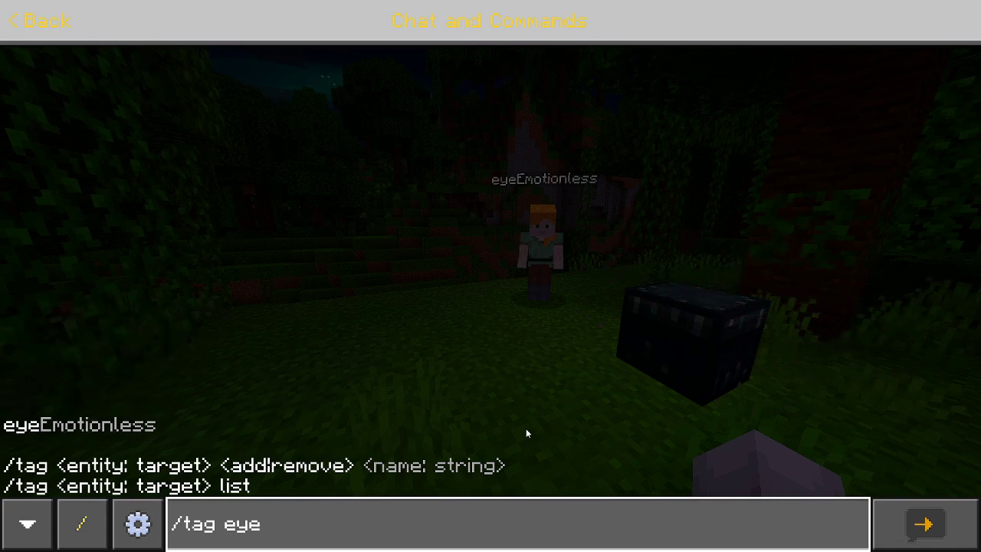
{"action": "key", "text": "Tab"}
{"action": "type", "text": "add eye"}
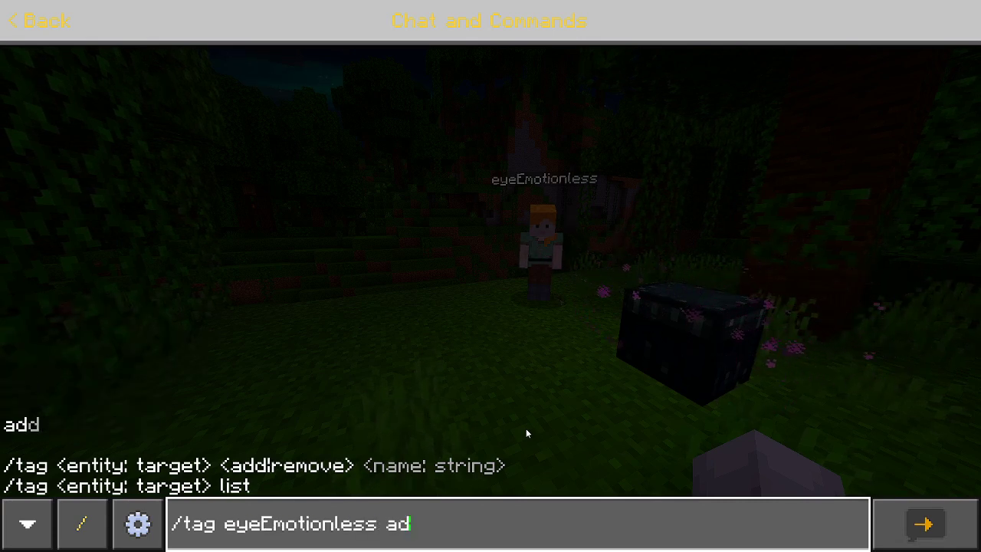
{"action": "key", "text": "Tab"}
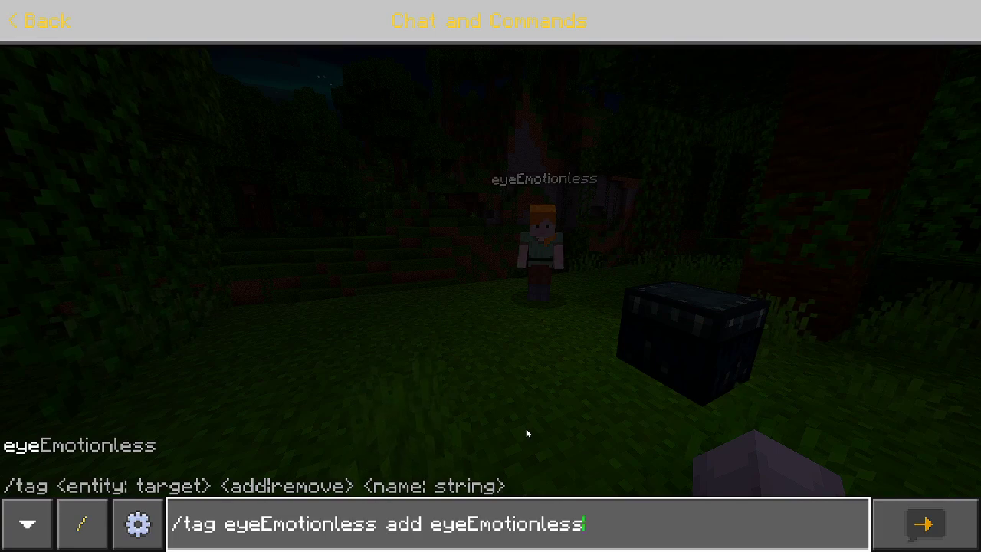
{"action": "key", "text": "Return"}
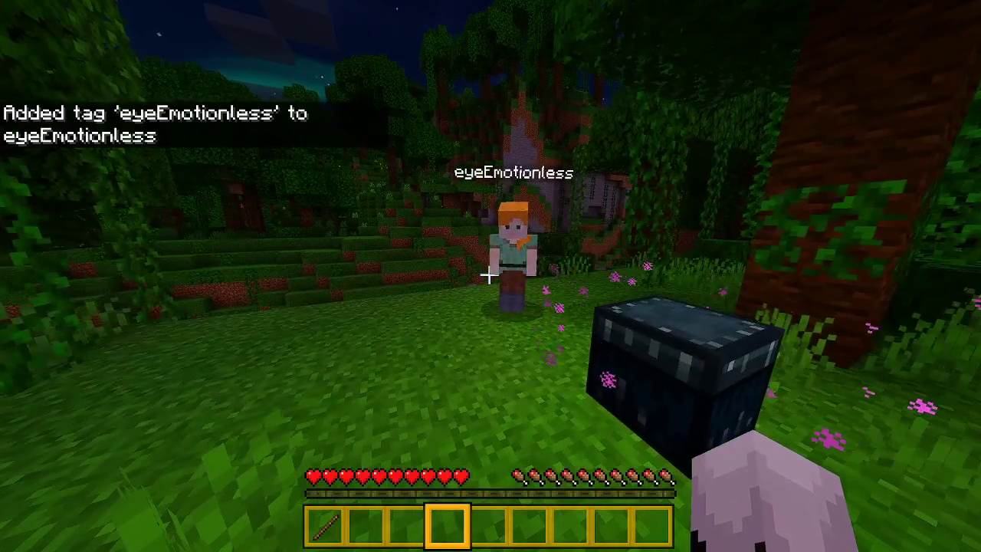
Run /tag @s add with your own gamertag as the tag, then step back.
{"action": "key", "text": "slash"}
{"action": "type", "text": "t"}
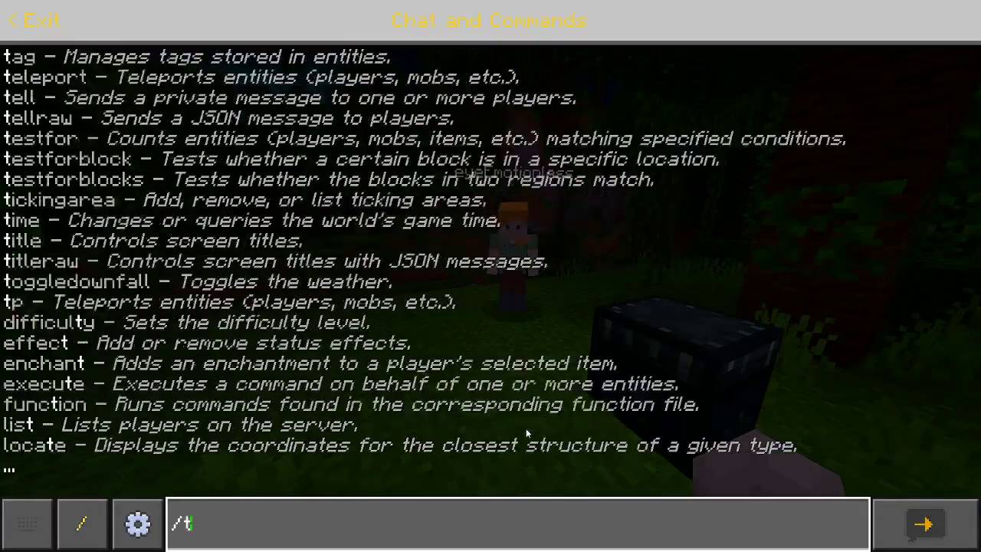
{"action": "type", "text": "ag @s ad"}
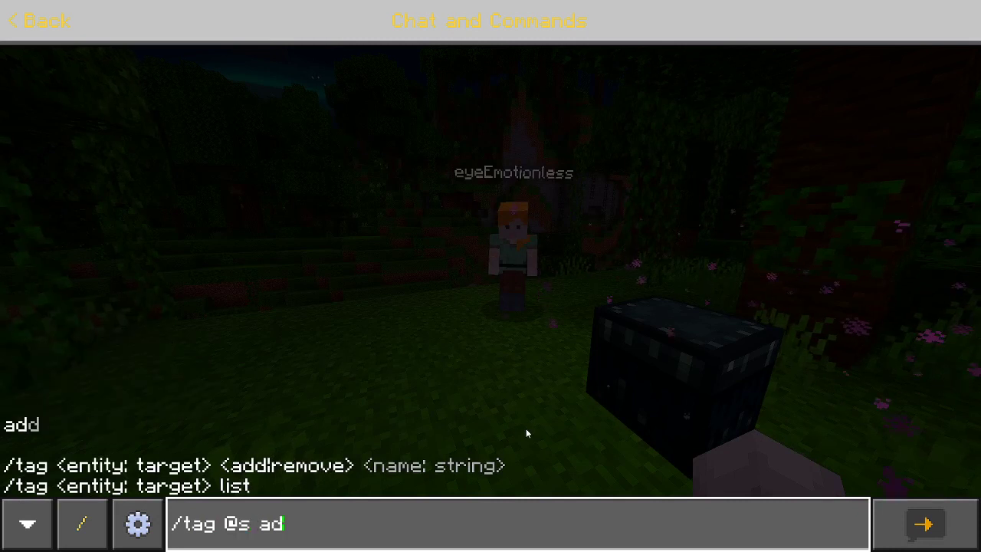
{"action": "type", "text": "d ii"}
{"action": "key", "text": "Tab"}
{"action": "key", "text": "Return"}
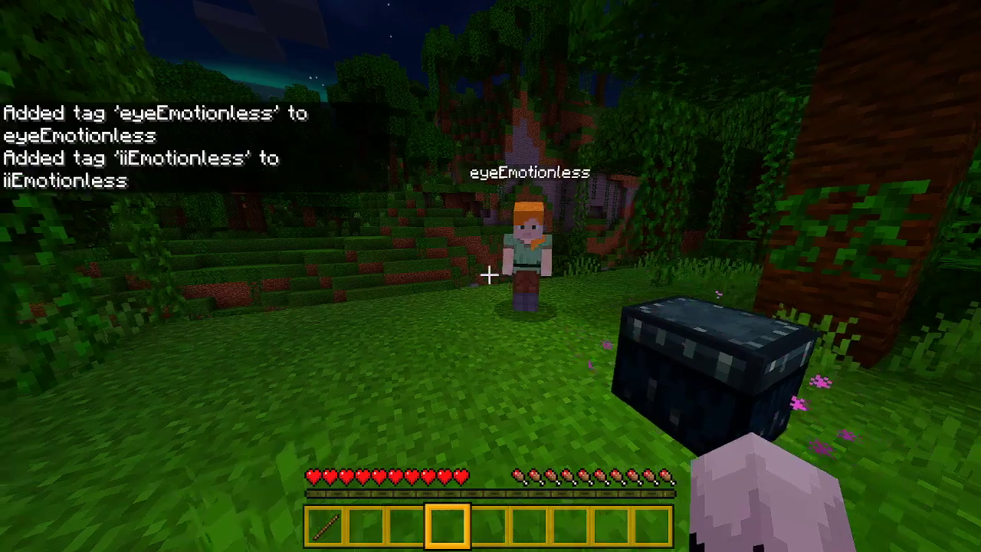
{"action": "key", "text": "s"}
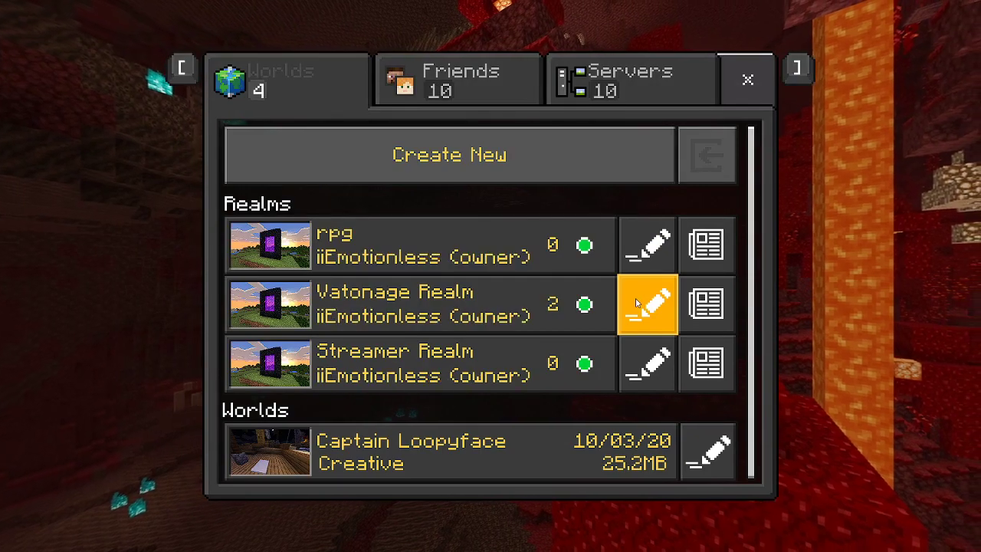
Download the Vatonage Realm world as a local copy, then quit Minecraft.
{"action": "left_click", "coordinate": [636, 296]}
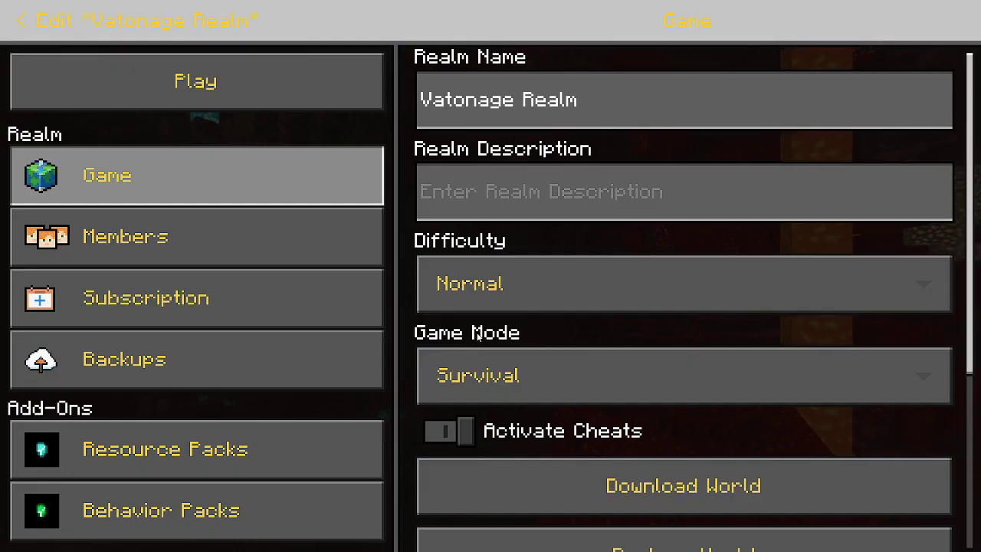
{"action": "scroll", "coordinate": [506, 383], "scroll_direction": "down", "scroll_amount": 2}
{"action": "left_click", "coordinate": [505, 384]}
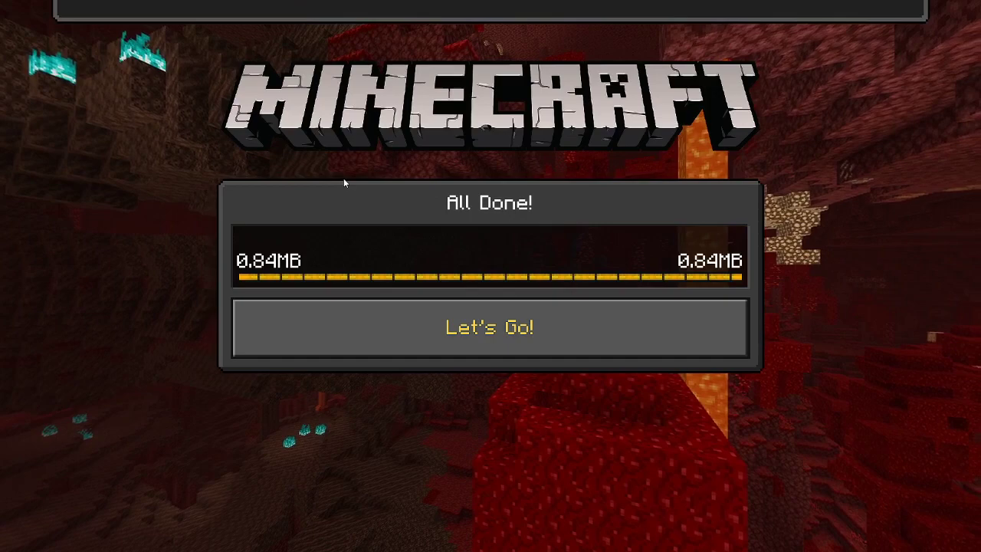
{"action": "left_click", "coordinate": [329, 327]}
{"action": "key", "text": "Escape"}
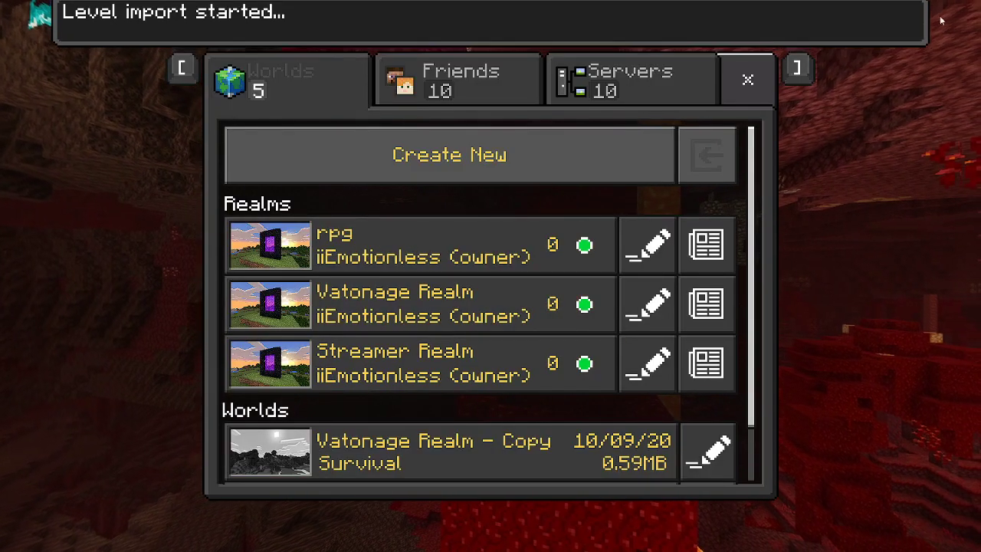
{"action": "left_click", "coordinate": [967, 6]}
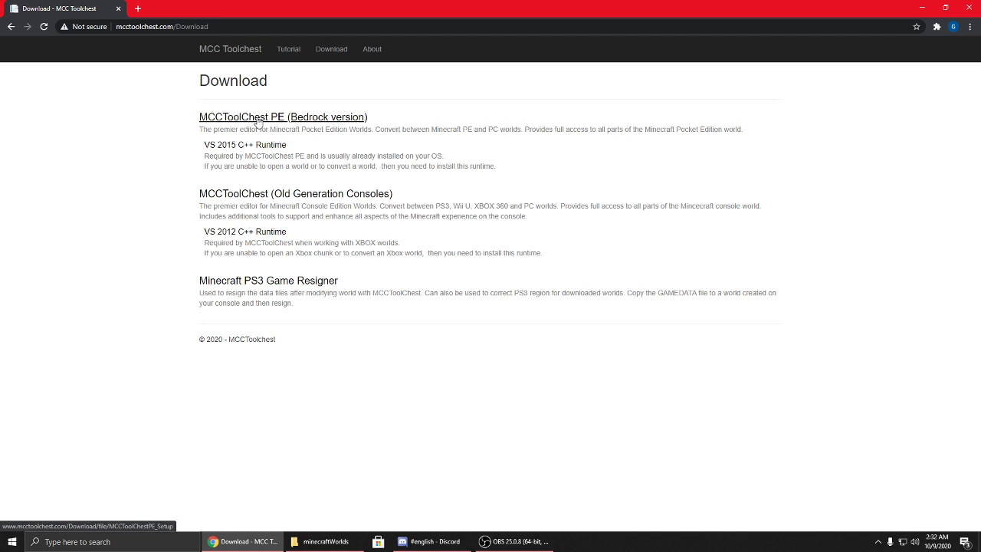
Search Windows for 'mcc' and launch MCC Tool Chest PE from the results.
{"action": "left_click", "coordinate": [12, 541]}
{"action": "type", "text": "m"}
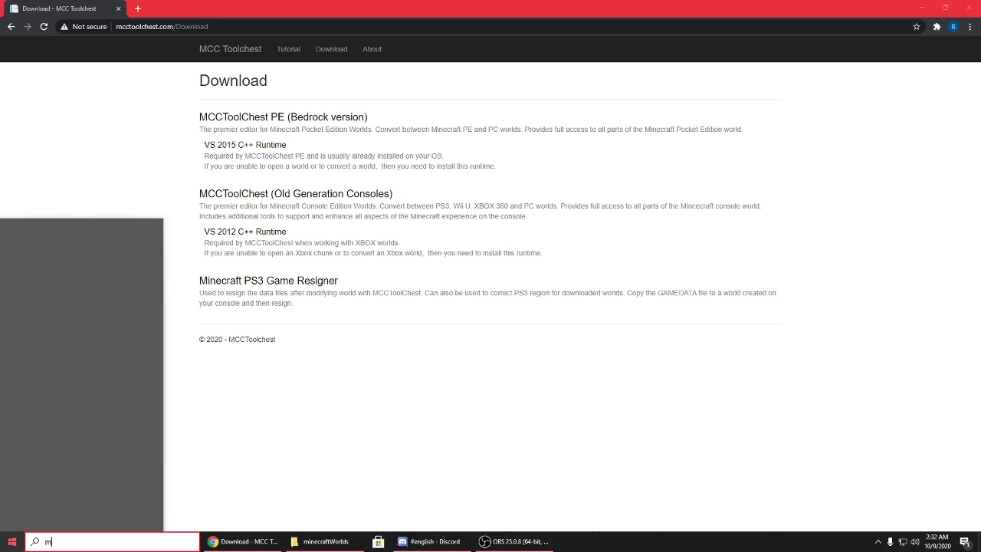
{"action": "type", "text": "ine"}
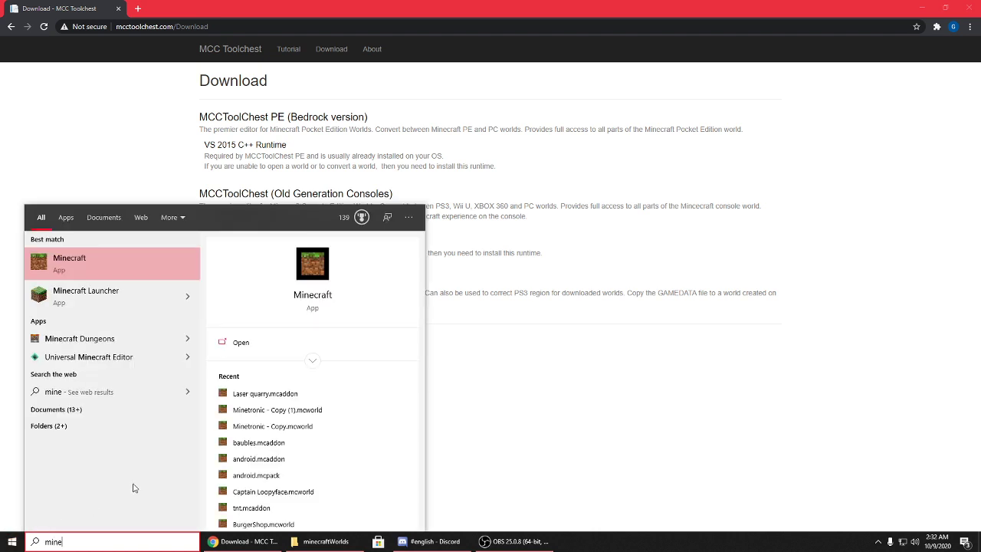
{"action": "key", "text": "BackSpace"}
{"action": "key", "text": "BackSpace"}
{"action": "key", "text": "BackSpace"}
{"action": "type", "text": "cc"}
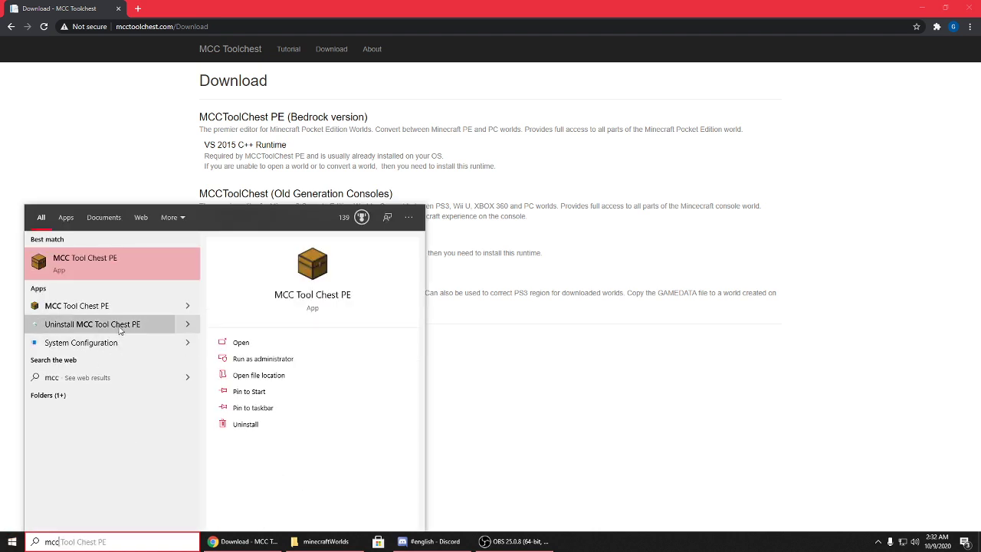
{"action": "left_click", "coordinate": [100, 269]}
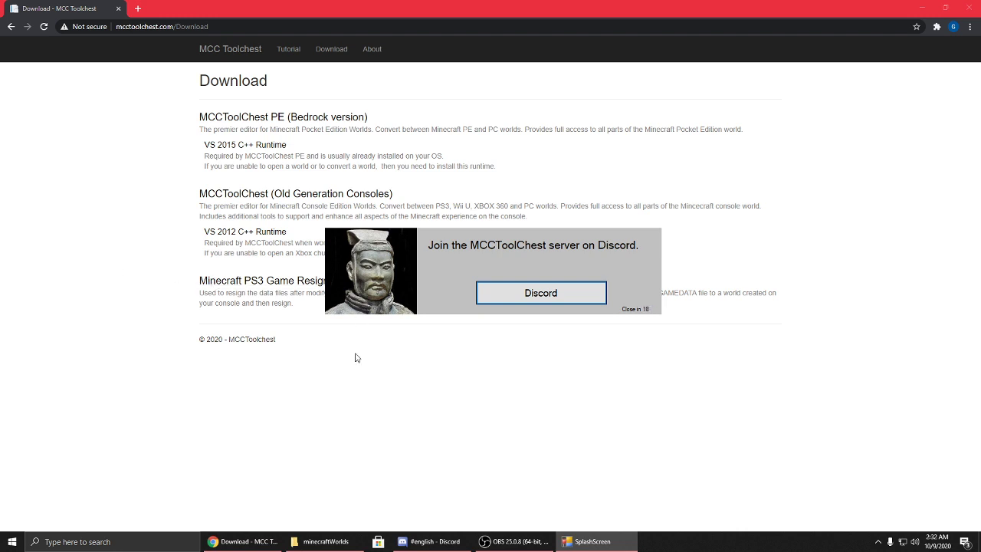
Open the Vatonage Realm - Copy world from the Minecraft save folders.
{"action": "left_click", "coordinate": [289, 105]}
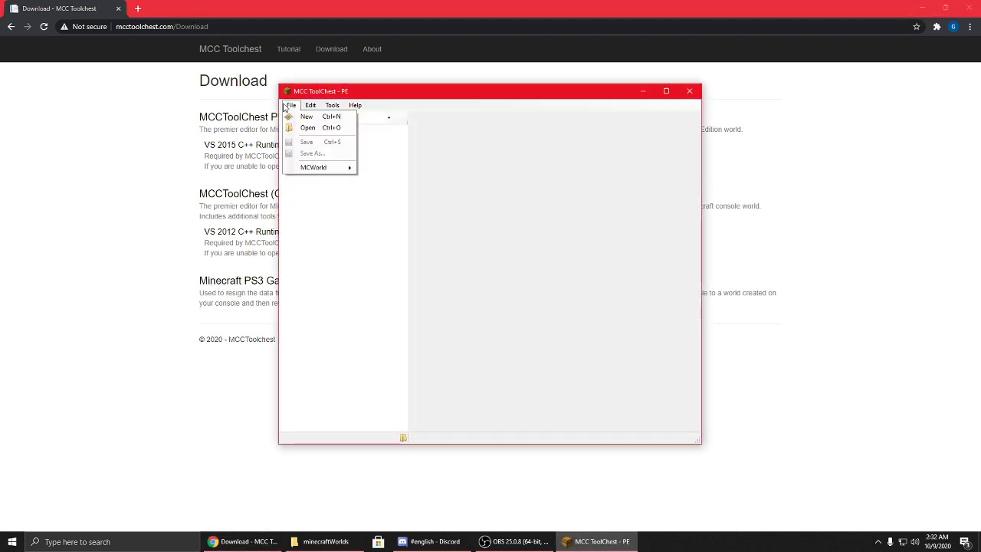
{"action": "left_click", "coordinate": [307, 127]}
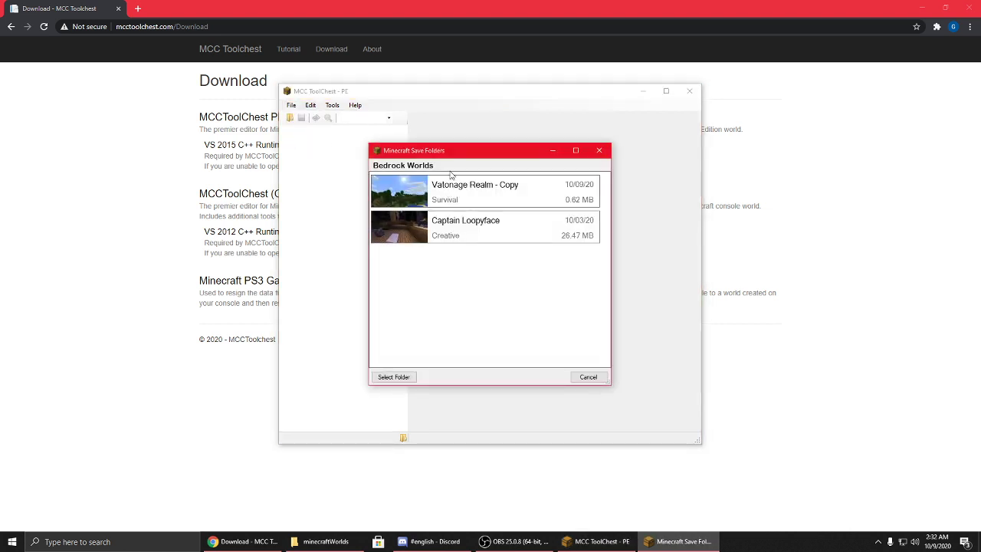
{"action": "double_click", "coordinate": [508, 197]}
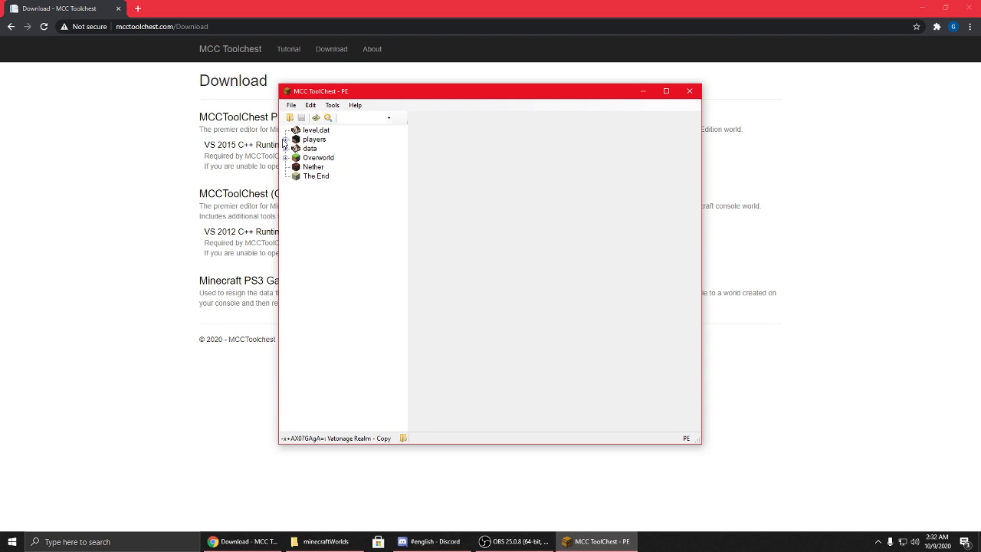
Expand the players list and show the last player_server entry's NBT data.
{"action": "left_click", "coordinate": [285, 139]}
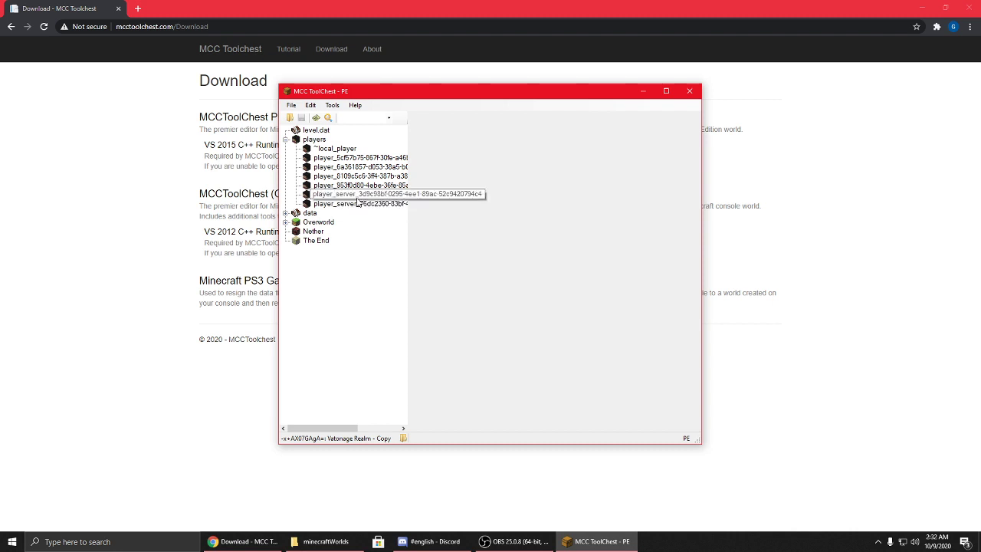
{"action": "left_click", "coordinate": [355, 203]}
{"action": "scroll", "coordinate": [555, 245], "scroll_direction": "down", "scroll_amount": 15}
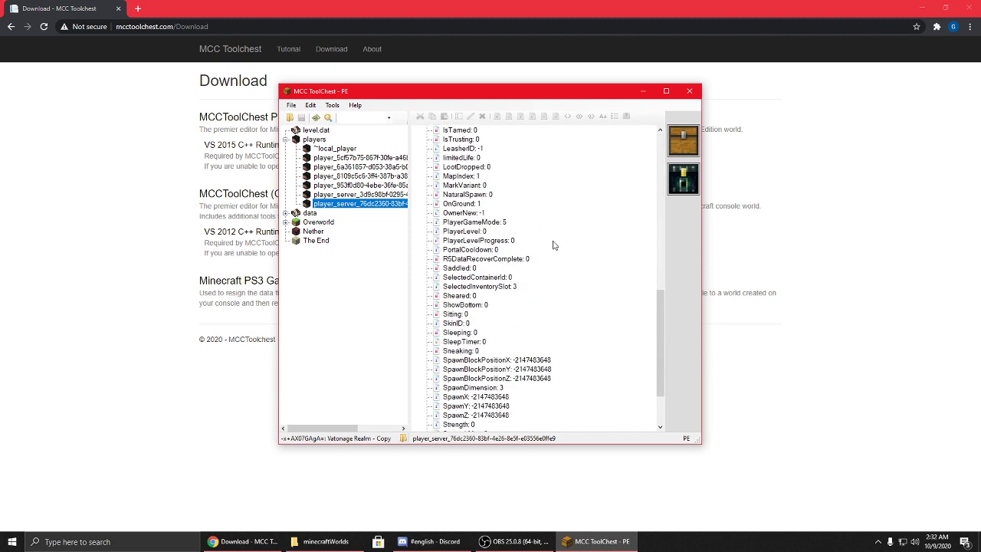
{"action": "scroll", "coordinate": [553, 251], "scroll_direction": "down", "scroll_amount": 3}
{"action": "scroll", "coordinate": [545, 262], "scroll_direction": "up", "scroll_amount": 18}
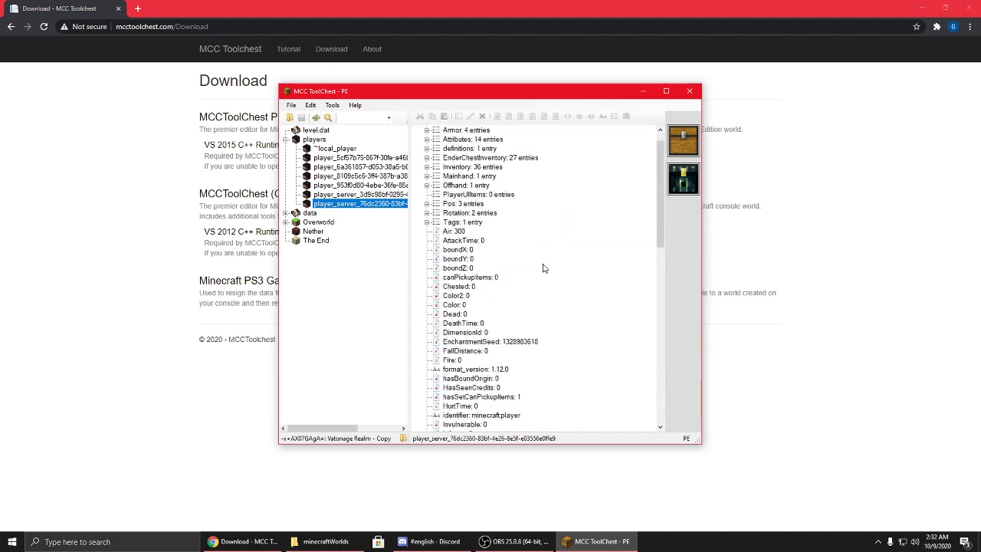
Expand the Tags entry, compare both server players, and view the last one's inventory items.
{"action": "left_click", "coordinate": [426, 240]}
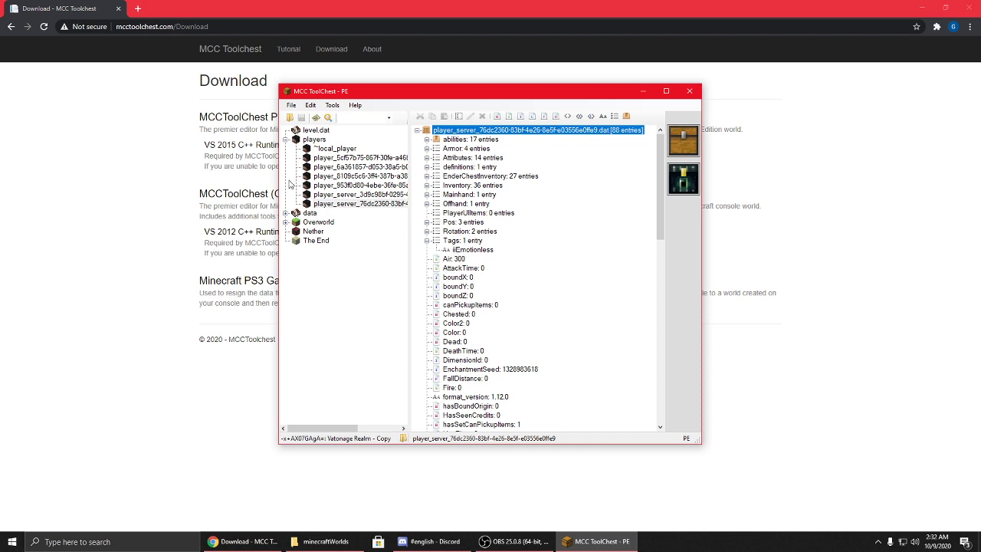
{"action": "scroll", "coordinate": [536, 268], "scroll_direction": "down", "scroll_amount": 10}
{"action": "scroll", "coordinate": [543, 273], "scroll_direction": "up", "scroll_amount": 10}
{"action": "key", "text": "Up"}
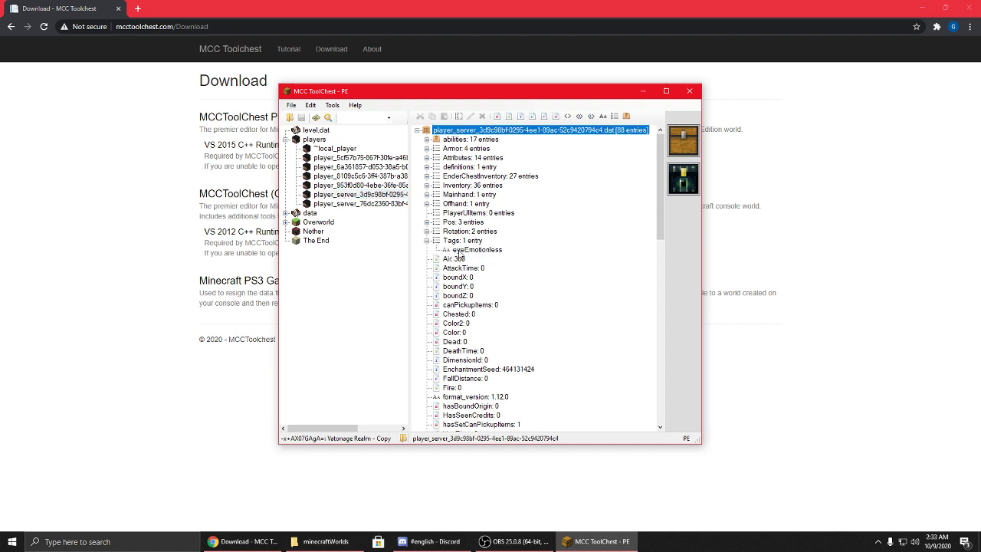
{"action": "left_click", "coordinate": [371, 205]}
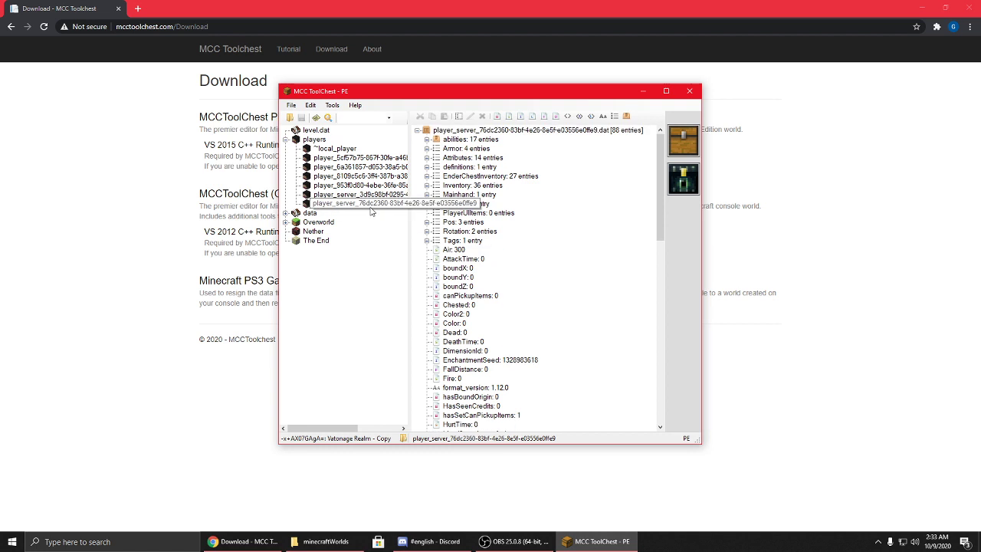
{"action": "left_click", "coordinate": [692, 141]}
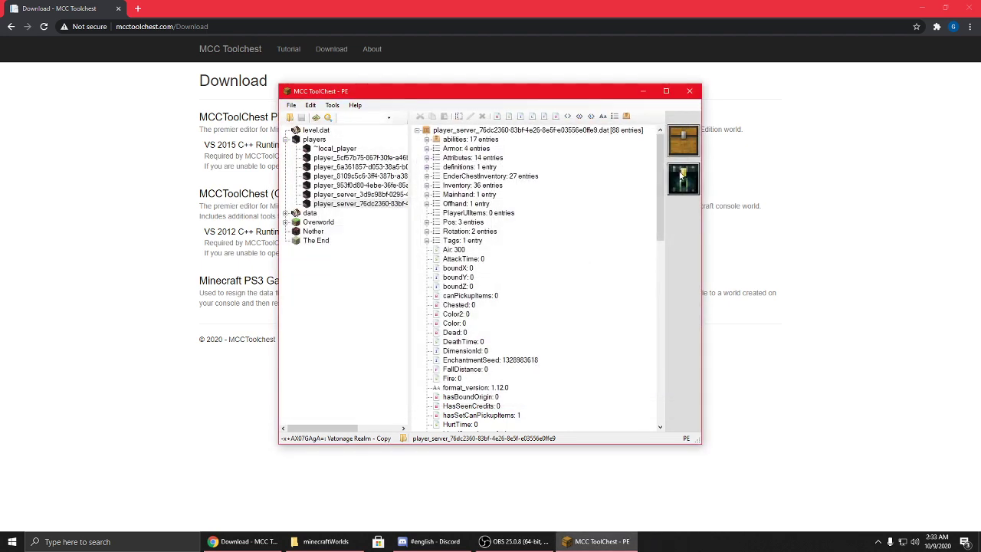
{"action": "left_click", "coordinate": [681, 127]}
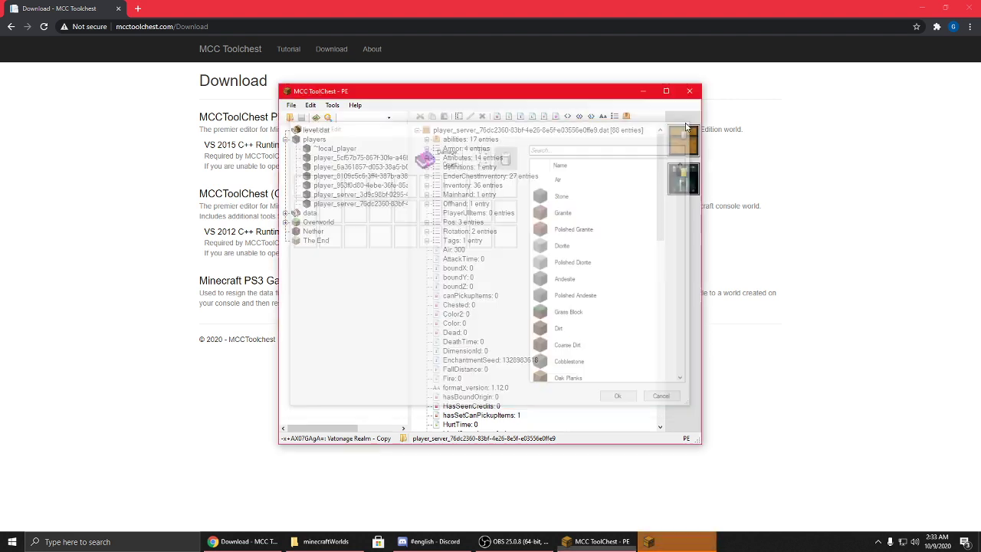
Open the other server player's inventories and confirm the diamond sword has Sharpness 32767.
{"action": "left_click", "coordinate": [360, 194]}
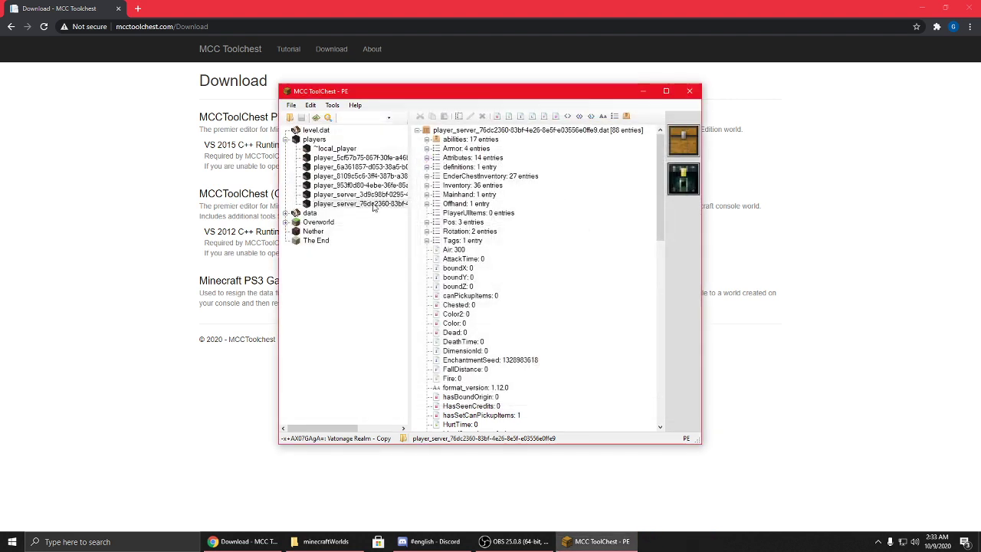
{"action": "left_click", "coordinate": [683, 177]}
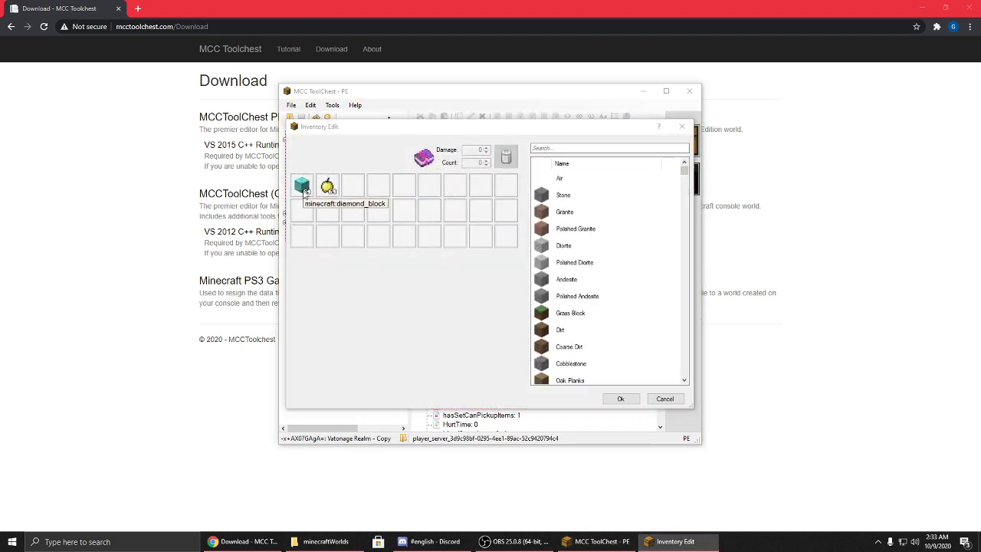
{"action": "key", "text": "Escape"}
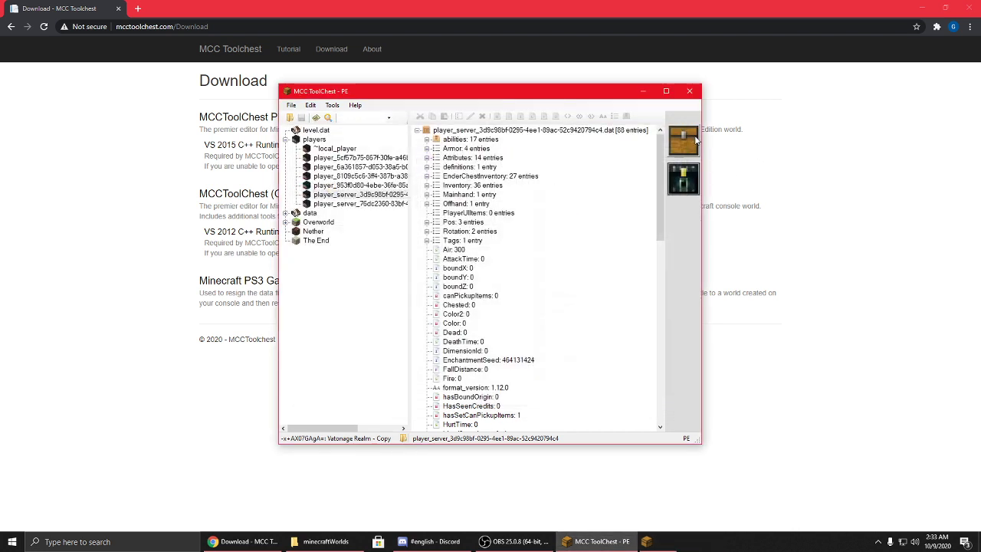
{"action": "double_click", "coordinate": [327, 266]}
{"action": "left_click", "coordinate": [327, 266]}
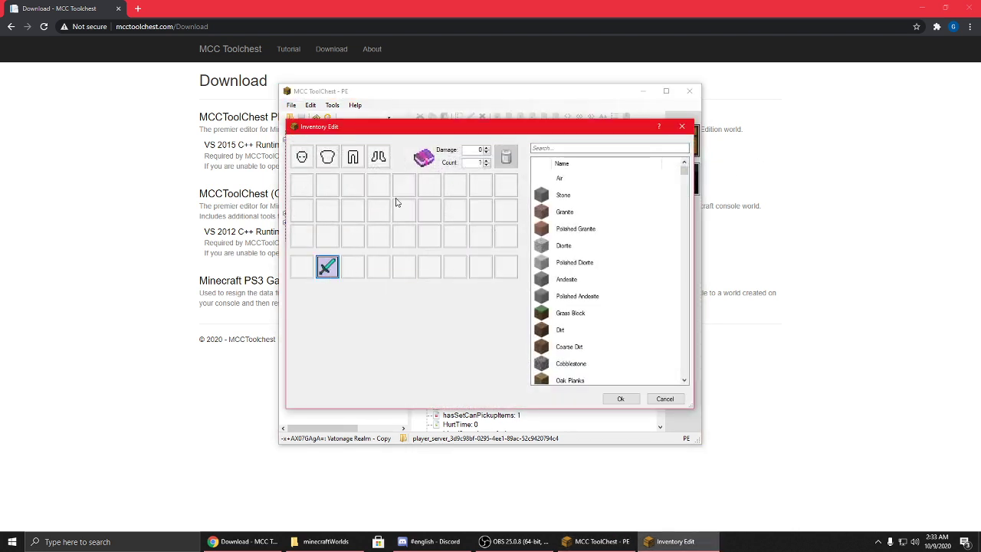
{"action": "left_click", "coordinate": [424, 159]}
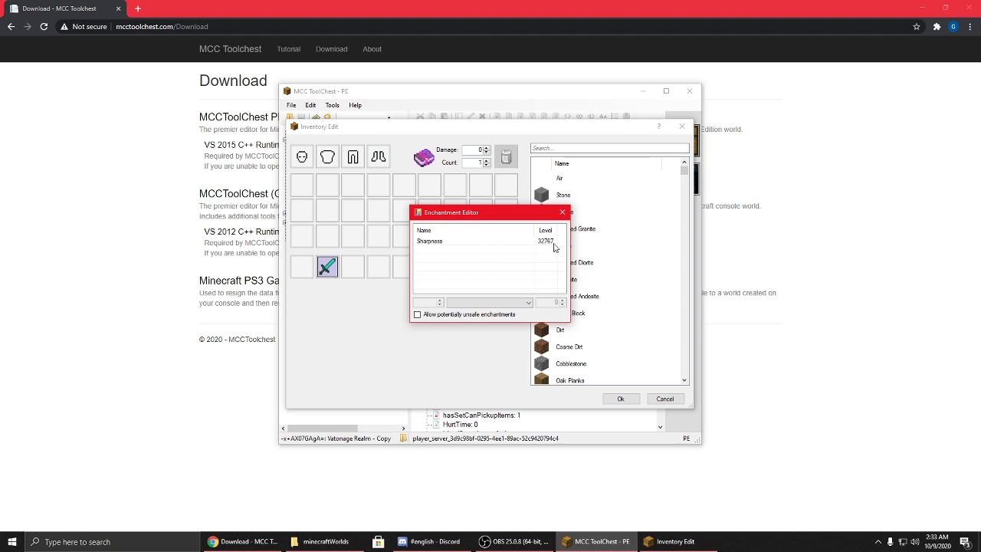
{"action": "left_click", "coordinate": [562, 213]}
Expand the player's Tags entry to reveal their single gamertag-named tag.
{"action": "left_click", "coordinate": [681, 126]}
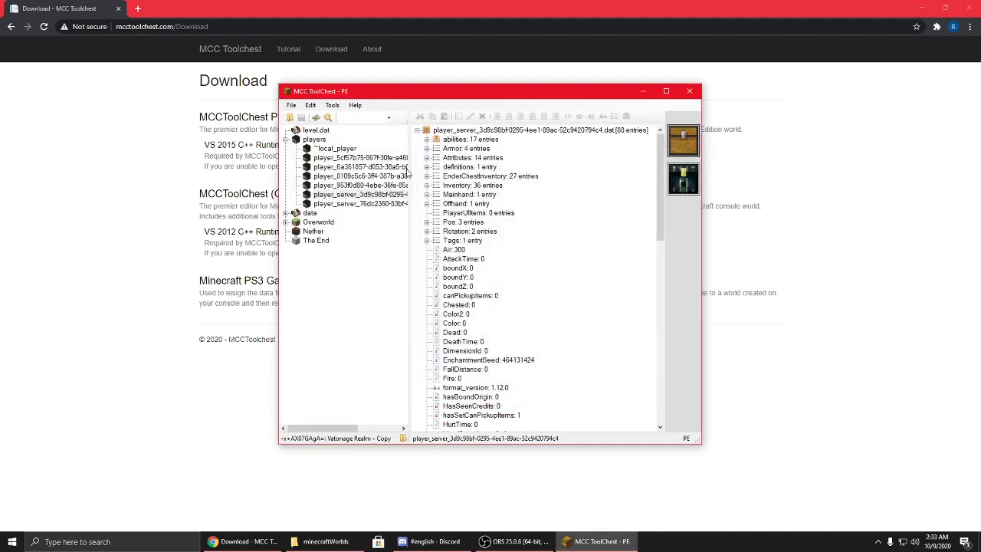
{"action": "scroll", "coordinate": [547, 237], "scroll_direction": "down", "scroll_amount": 5}
{"action": "scroll", "coordinate": [457, 235], "scroll_direction": "up", "scroll_amount": 5}
{"action": "left_click", "coordinate": [426, 240]}
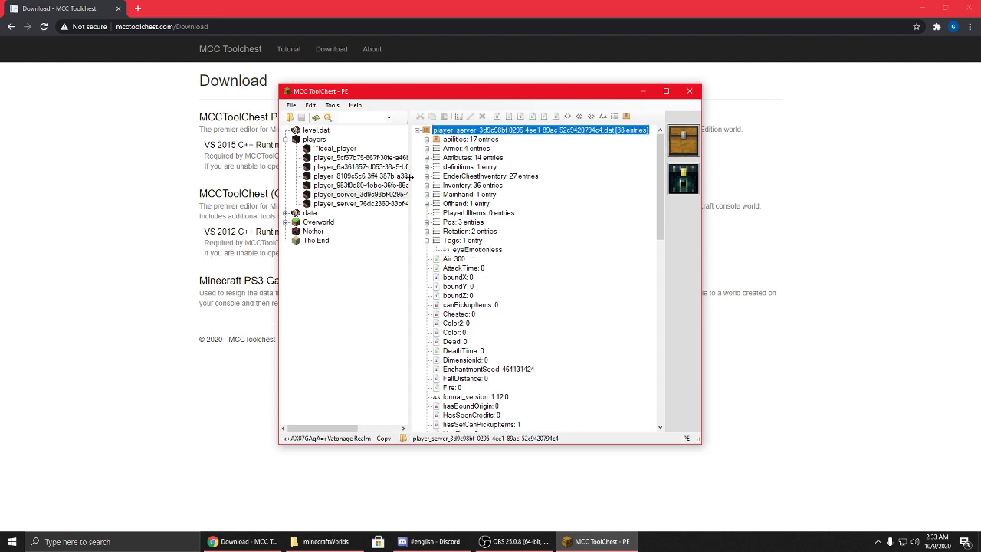
Recheck the armor and hotbar inventory, then review the PlayerLevel and Spawn values.
{"action": "left_click", "coordinate": [683, 140]}
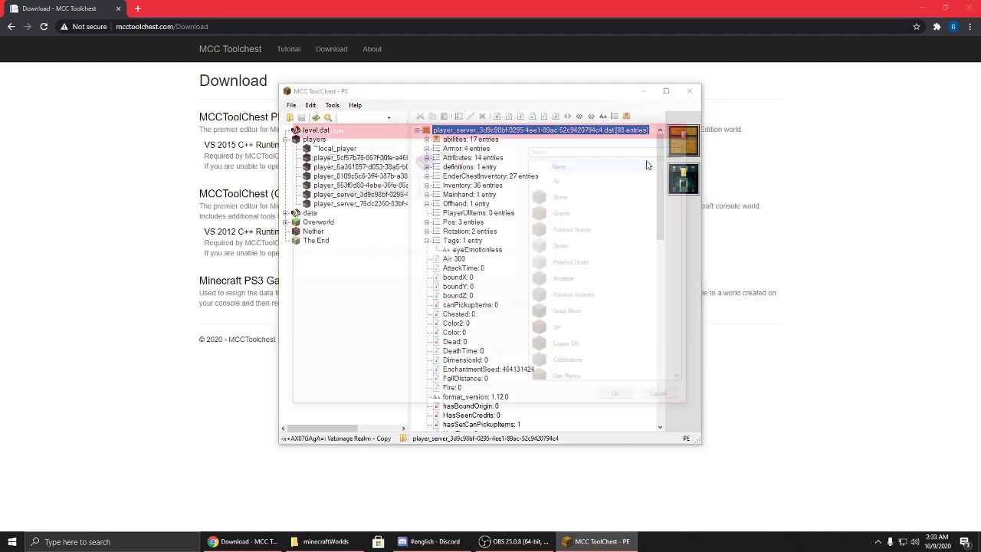
{"action": "left_click", "coordinate": [334, 272]}
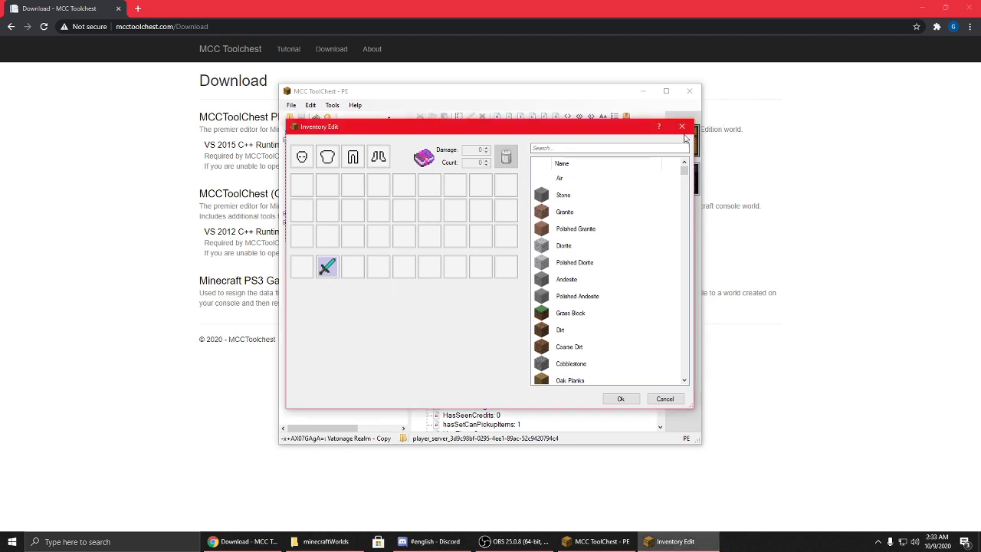
{"action": "left_click", "coordinate": [681, 127]}
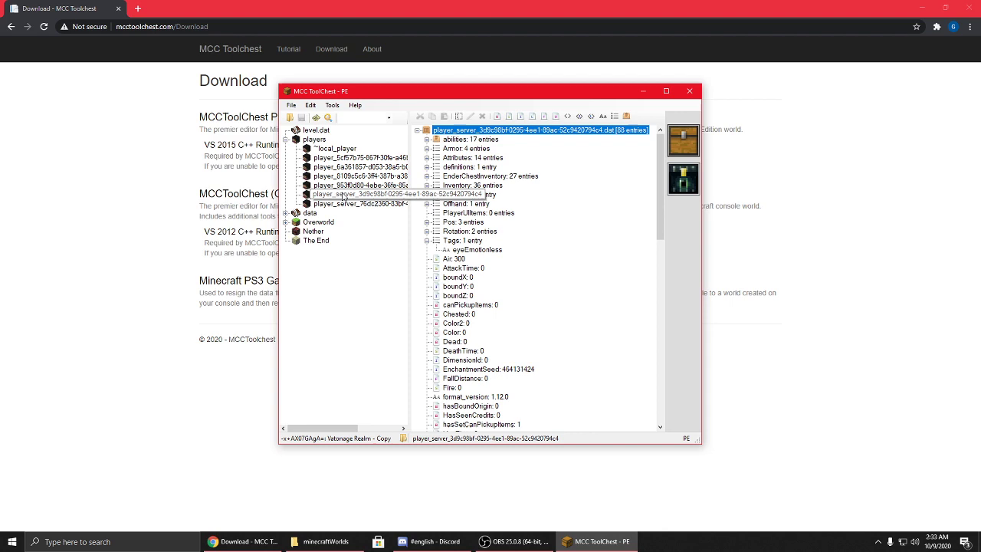
{"action": "scroll", "coordinate": [505, 317], "scroll_direction": "down", "scroll_amount": 15}
{"action": "scroll", "coordinate": [505, 317], "scroll_direction": "up", "scroll_amount": 10}
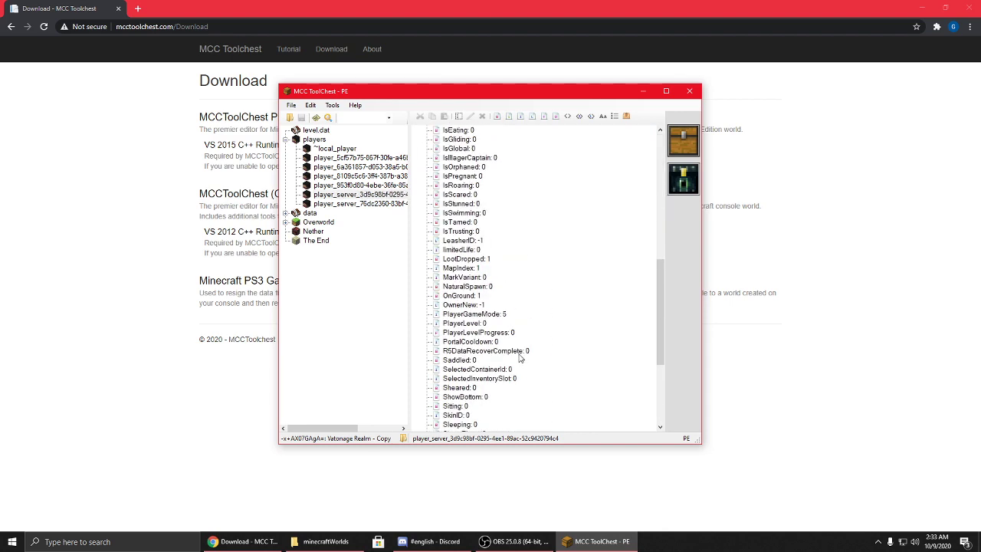
{"action": "scroll", "coordinate": [519, 355], "scroll_direction": "down", "scroll_amount": 6}
{"action": "scroll", "coordinate": [490, 297], "scroll_direction": "down", "scroll_amount": 2}
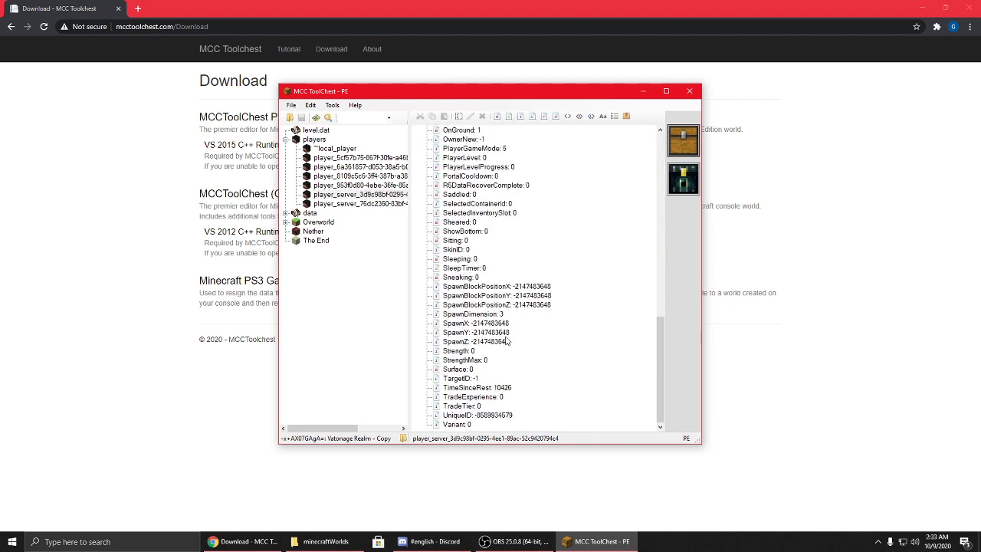
{"action": "scroll", "coordinate": [505, 337], "scroll_direction": "up", "scroll_amount": 15}
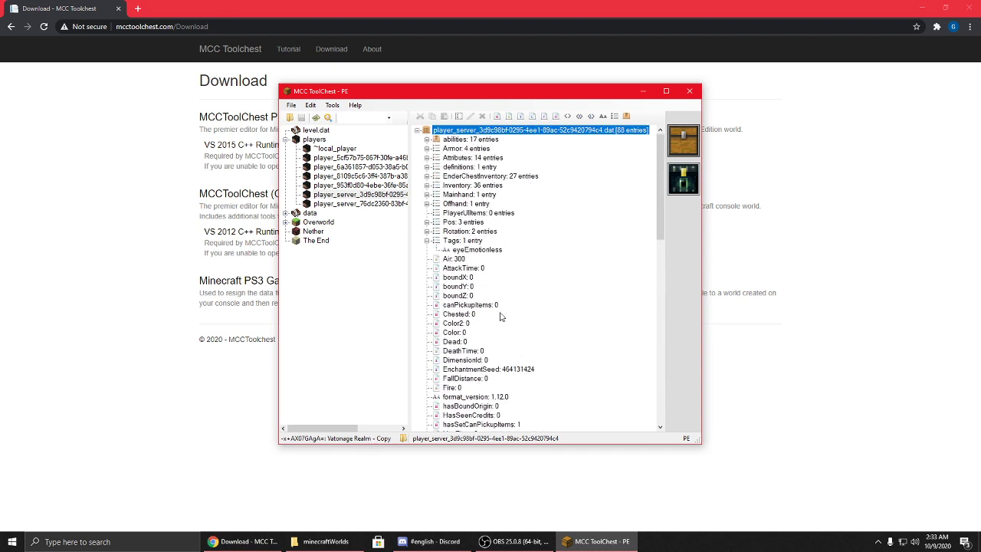
Expand the first two Armor slots and the Offhand item to show Count, Damage, Name, WasPickedUp.
{"action": "left_click", "coordinate": [426, 148]}
{"action": "left_click", "coordinate": [437, 158]}
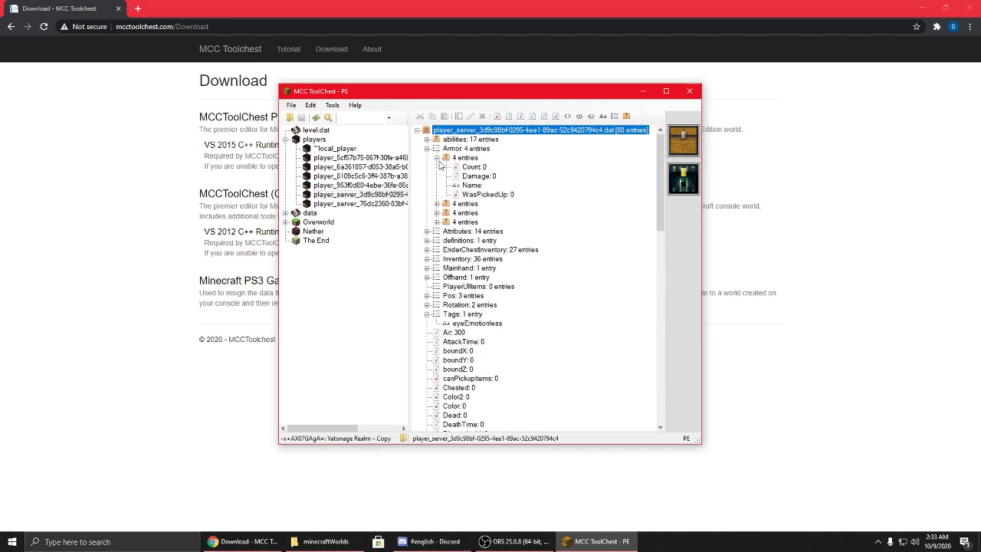
{"action": "left_click", "coordinate": [673, 138]}
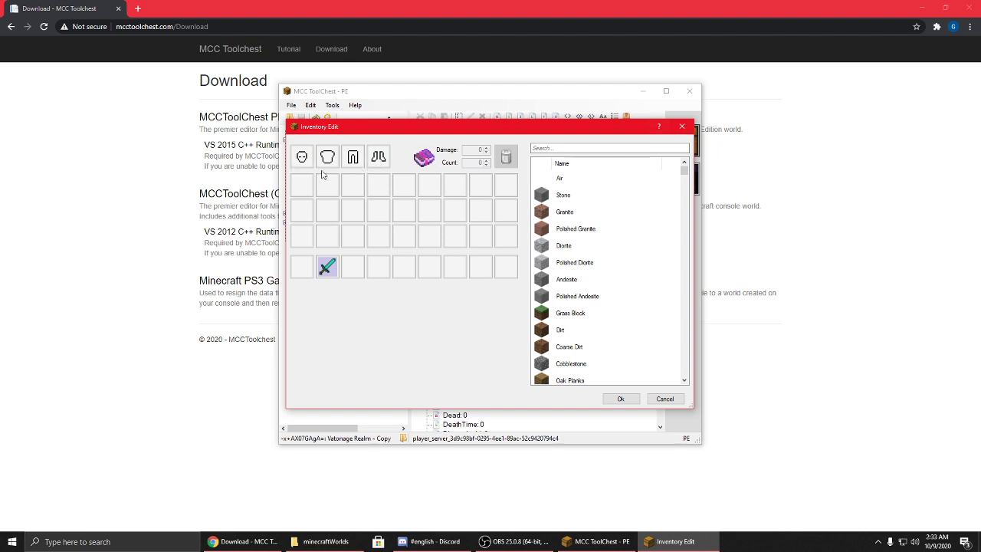
{"action": "left_click", "coordinate": [682, 129]}
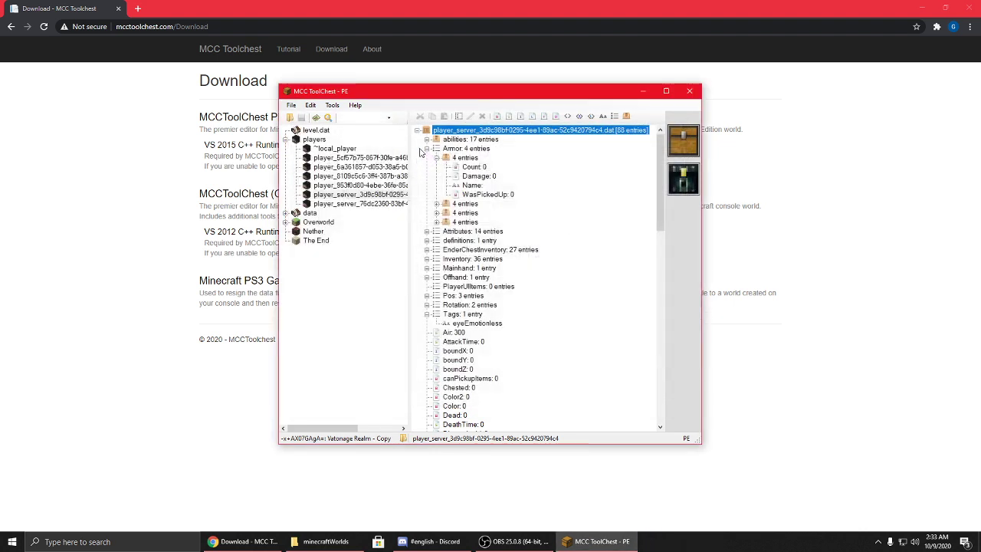
{"action": "left_click", "coordinate": [437, 204]}
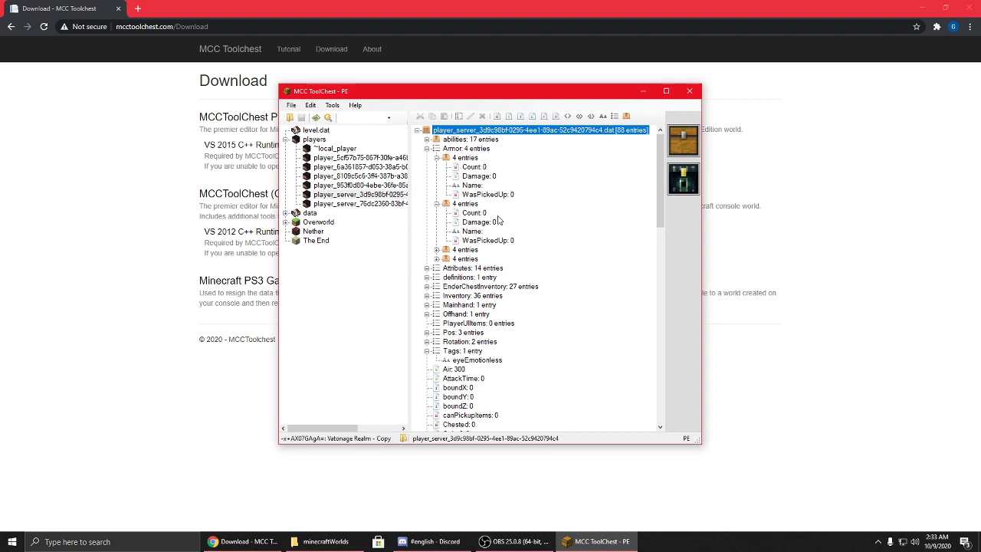
{"action": "left_click", "coordinate": [427, 314]}
{"action": "left_click", "coordinate": [436, 323]}
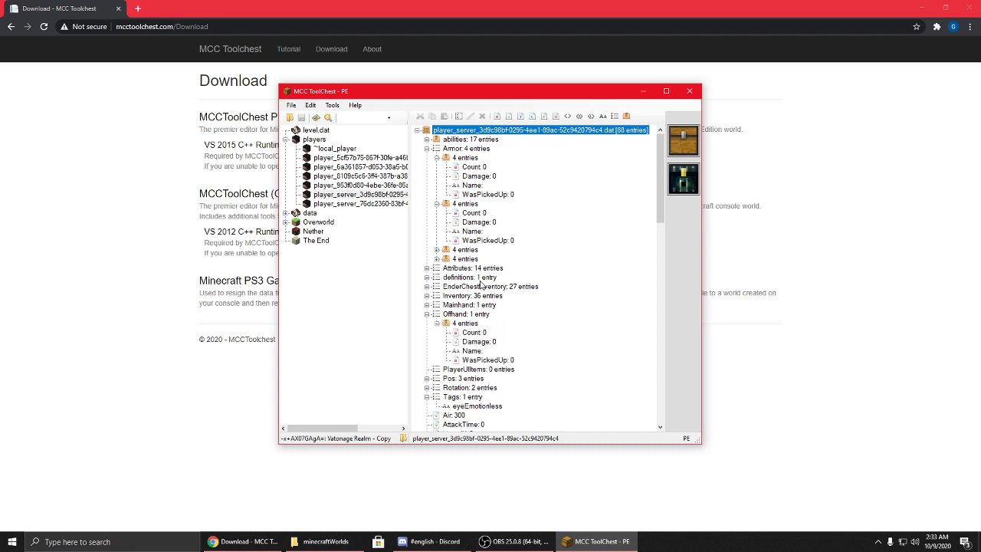
{"action": "scroll", "coordinate": [494, 373], "scroll_direction": "down", "scroll_amount": 2}
Expand Pos to show coordinates 53.49627, 71.62001, 9.838803.
{"action": "left_click", "coordinate": [426, 323]}
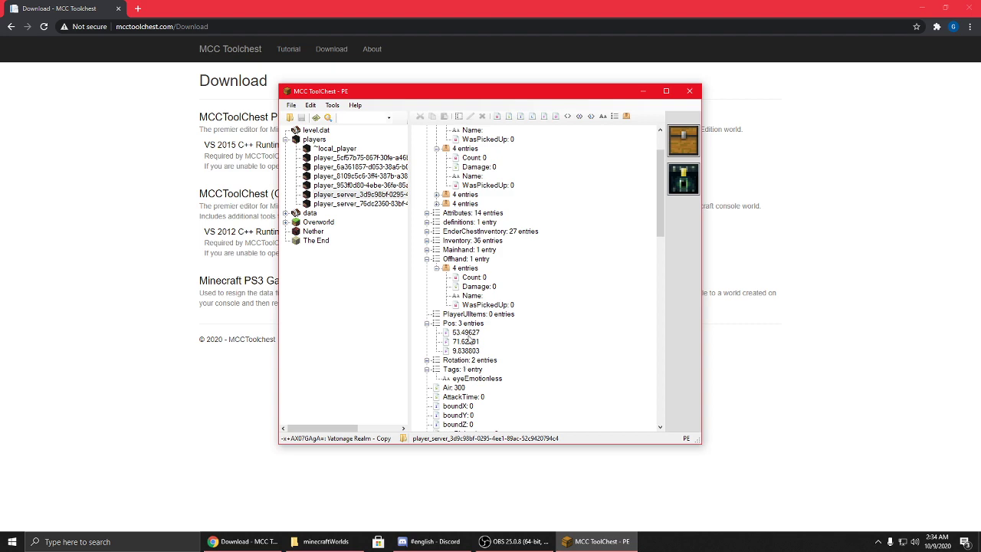
{"action": "scroll", "coordinate": [470, 341], "scroll_direction": "down", "scroll_amount": 20}
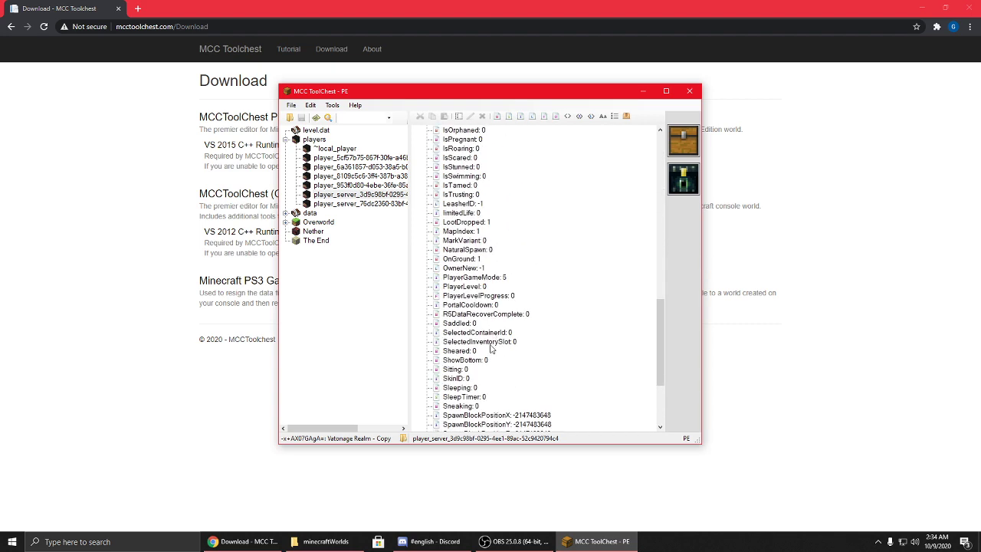
{"action": "scroll", "coordinate": [491, 349], "scroll_direction": "up", "scroll_amount": 20}
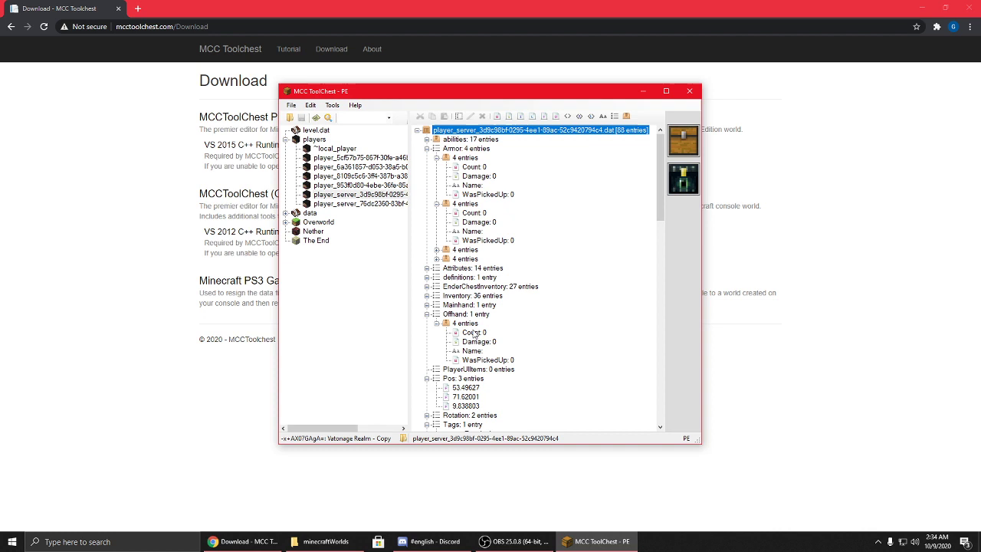
Scroll down the NBT tree and select the PlayerLevel row, which reads 0.
{"action": "scroll", "coordinate": [453, 398], "scroll_direction": "down", "scroll_amount": 3}
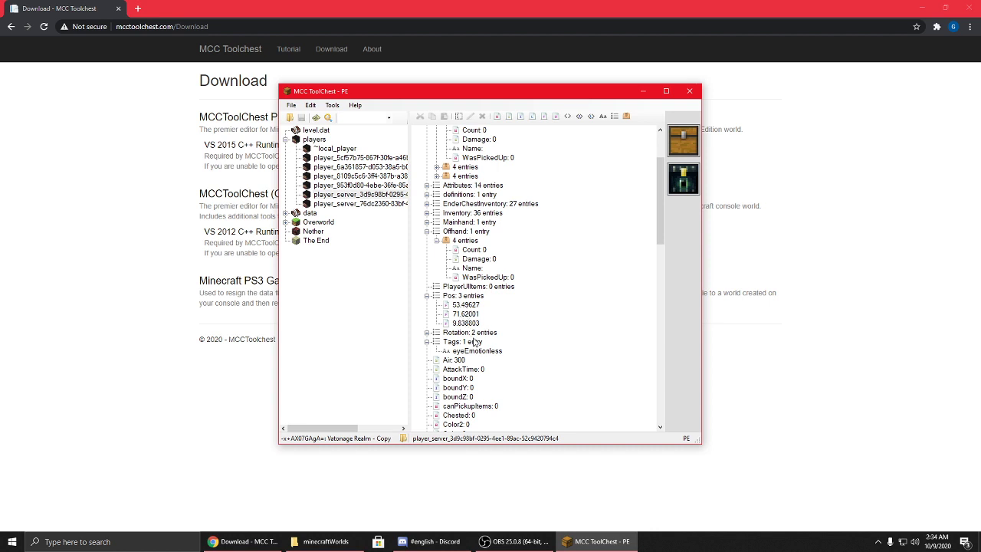
{"action": "scroll", "coordinate": [475, 342], "scroll_direction": "down", "scroll_amount": 5}
{"action": "scroll", "coordinate": [498, 183], "scroll_direction": "down", "scroll_amount": 10}
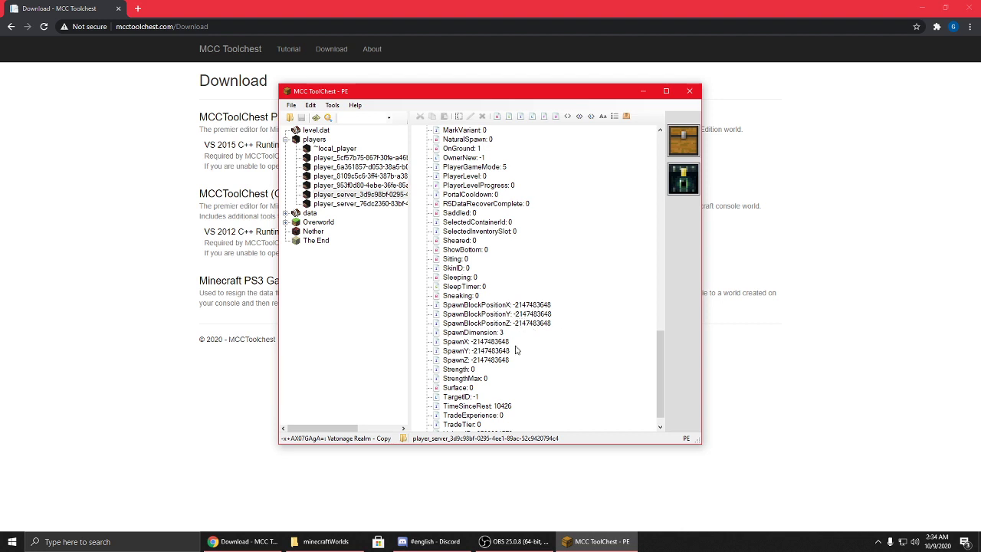
{"action": "scroll", "coordinate": [512, 408], "scroll_direction": "down", "scroll_amount": 1}
{"action": "scroll", "coordinate": [498, 413], "scroll_direction": "up", "scroll_amount": 9}
{"action": "scroll", "coordinate": [494, 342], "scroll_direction": "up", "scroll_amount": 1}
{"action": "scroll", "coordinate": [494, 342], "scroll_direction": "down", "scroll_amount": 10}
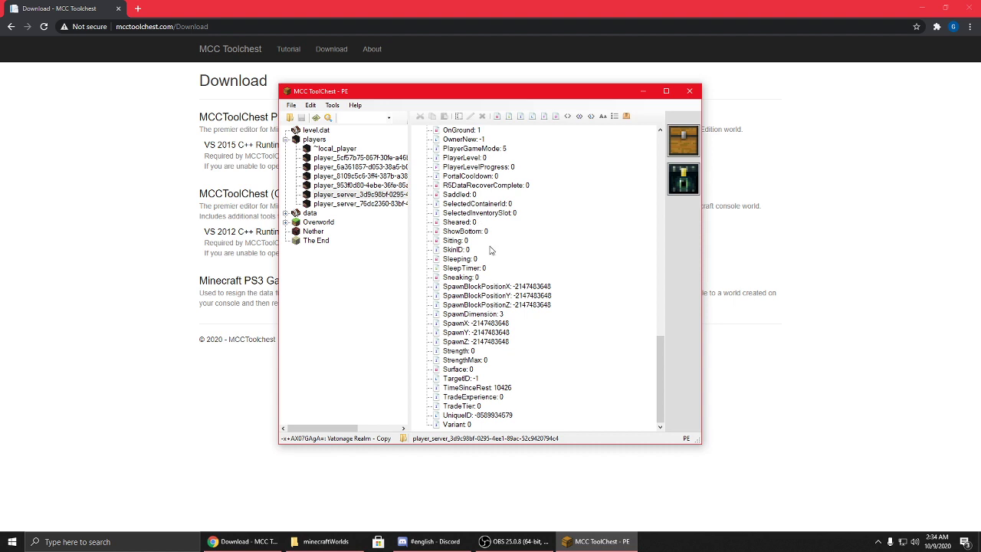
{"action": "scroll", "coordinate": [494, 229], "scroll_direction": "up", "scroll_amount": 2}
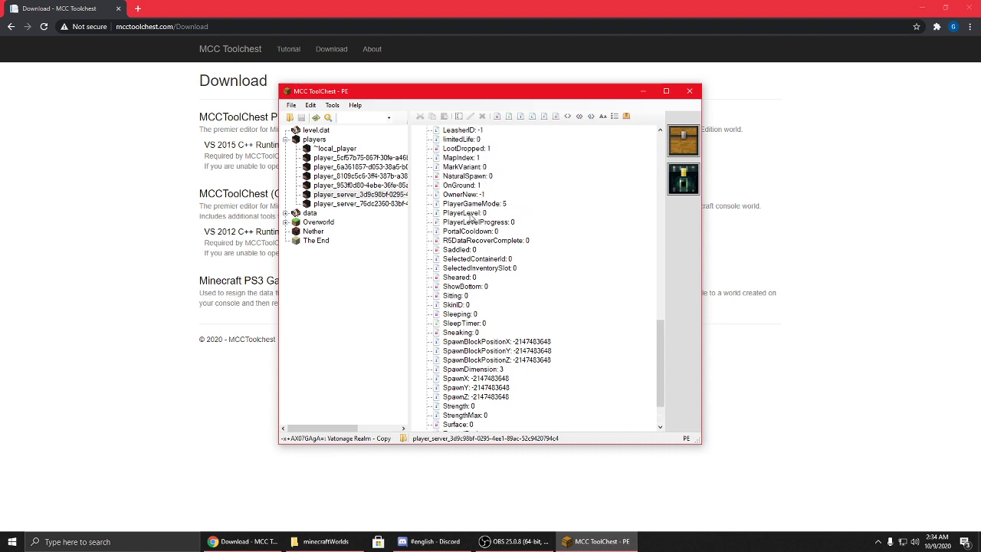
{"action": "left_click", "coordinate": [469, 213]}
{"action": "scroll", "coordinate": [527, 239], "scroll_direction": "up", "scroll_amount": 8}
{"action": "scroll", "coordinate": [526, 243], "scroll_direction": "up", "scroll_amount": 11}
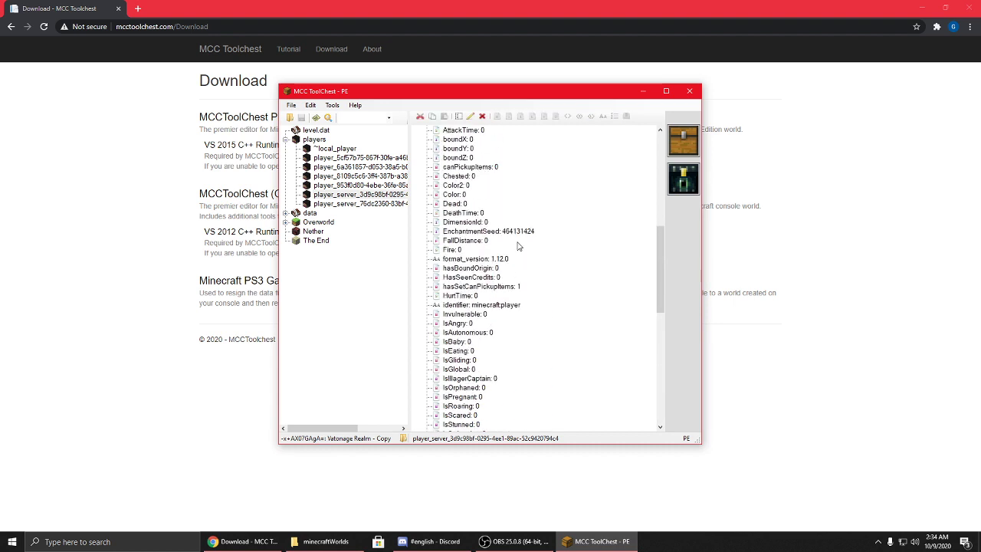
{"action": "scroll", "coordinate": [518, 245], "scroll_direction": "up", "scroll_amount": 4}
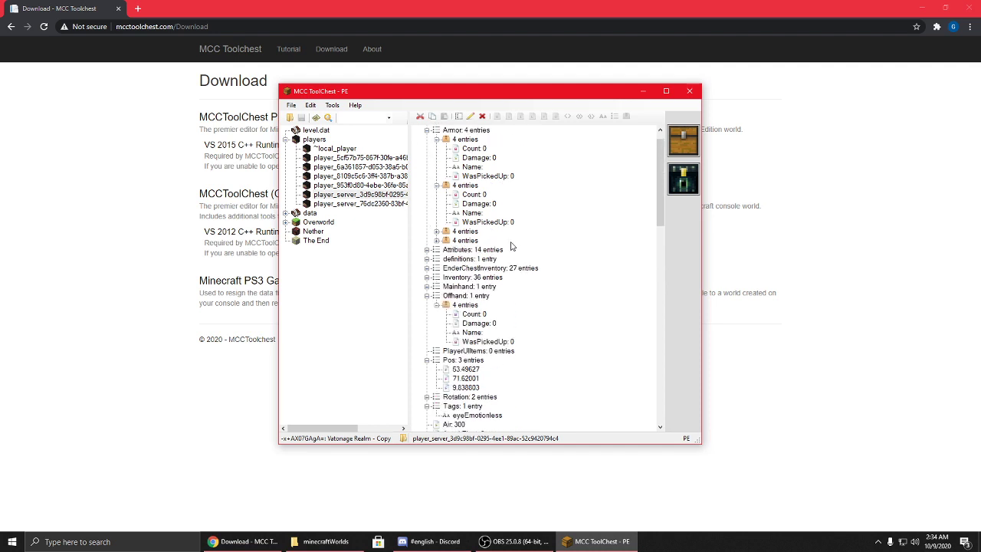
{"action": "scroll", "coordinate": [513, 244], "scroll_direction": "up", "scroll_amount": 1}
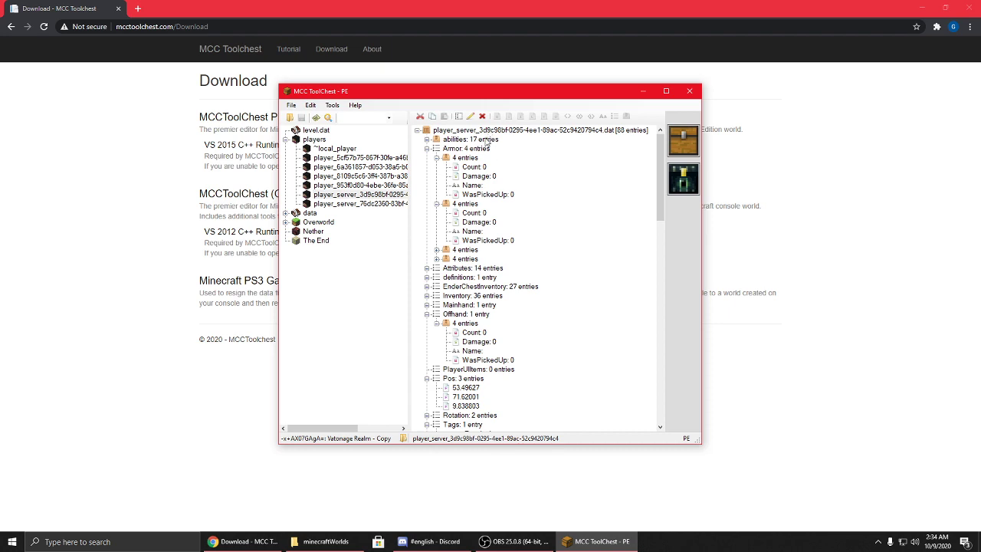
{"action": "scroll", "coordinate": [510, 217], "scroll_direction": "down", "scroll_amount": 20}
{"action": "scroll", "coordinate": [495, 299], "scroll_direction": "down", "scroll_amount": 6}
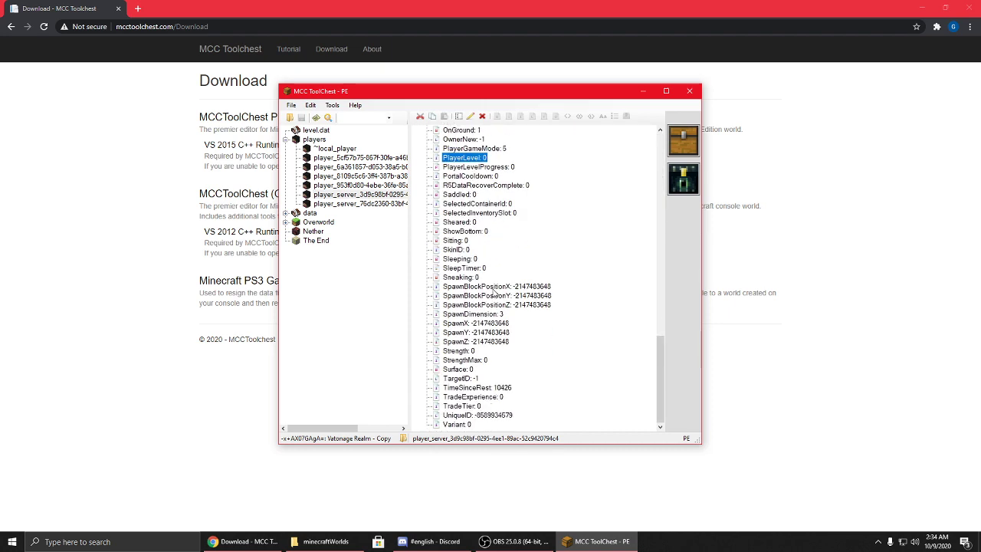
{"action": "scroll", "coordinate": [494, 292], "scroll_direction": "up", "scroll_amount": 15}
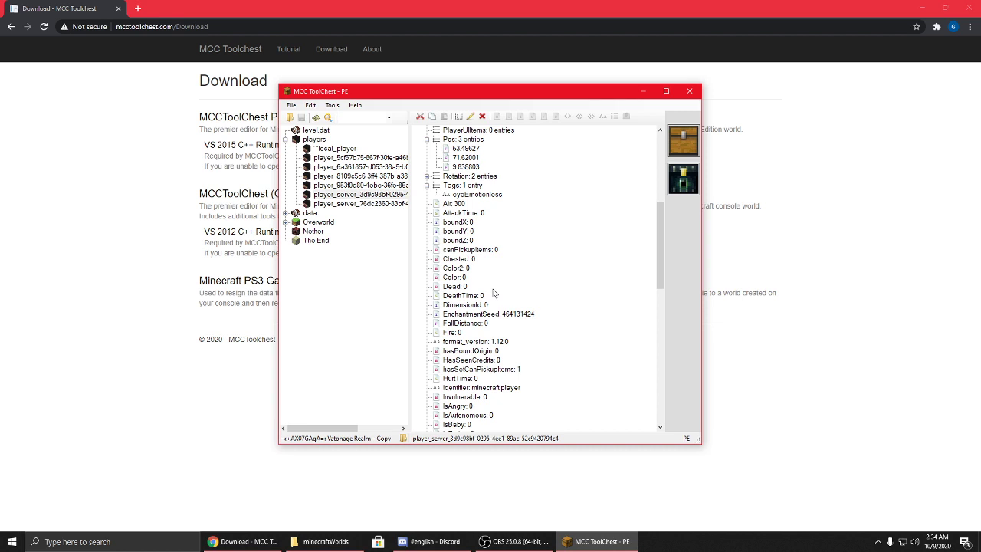
{"action": "scroll", "coordinate": [495, 291], "scroll_direction": "up", "scroll_amount": 12}
{"action": "scroll", "coordinate": [535, 186], "scroll_direction": "down", "scroll_amount": 20}
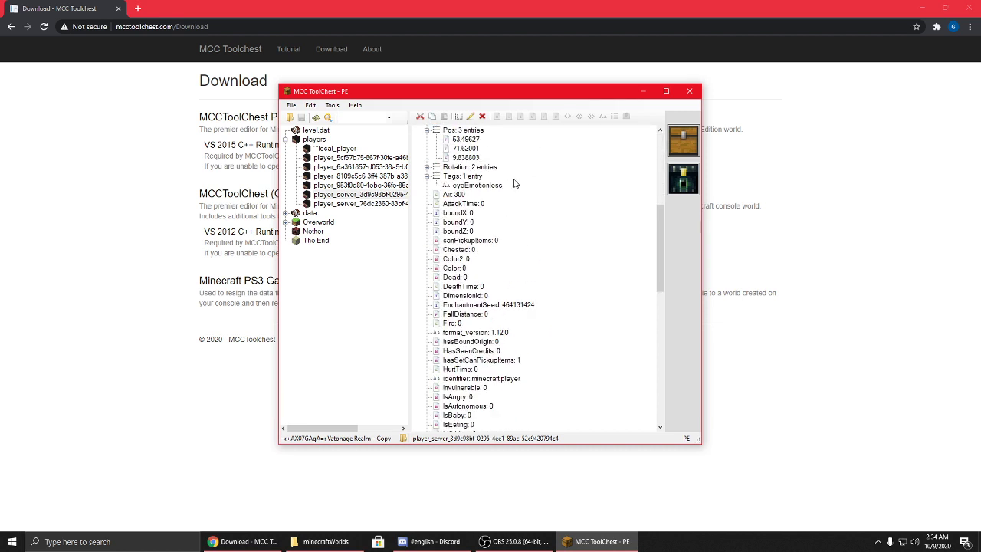
{"action": "scroll", "coordinate": [522, 243], "scroll_direction": "down", "scroll_amount": 1}
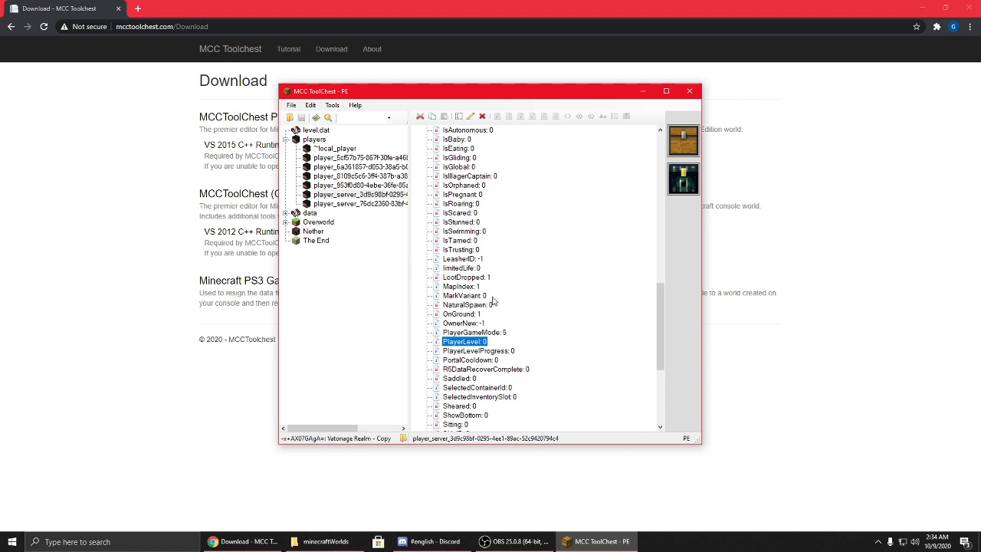
{"action": "scroll", "coordinate": [458, 337], "scroll_direction": "down", "scroll_amount": 7}
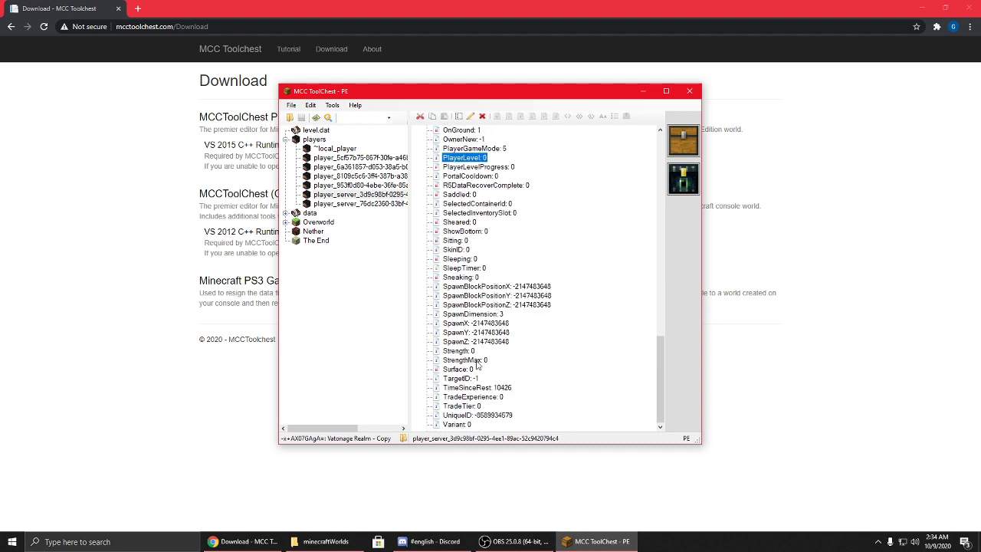
{"action": "scroll", "coordinate": [499, 257], "scroll_direction": "up", "scroll_amount": 12}
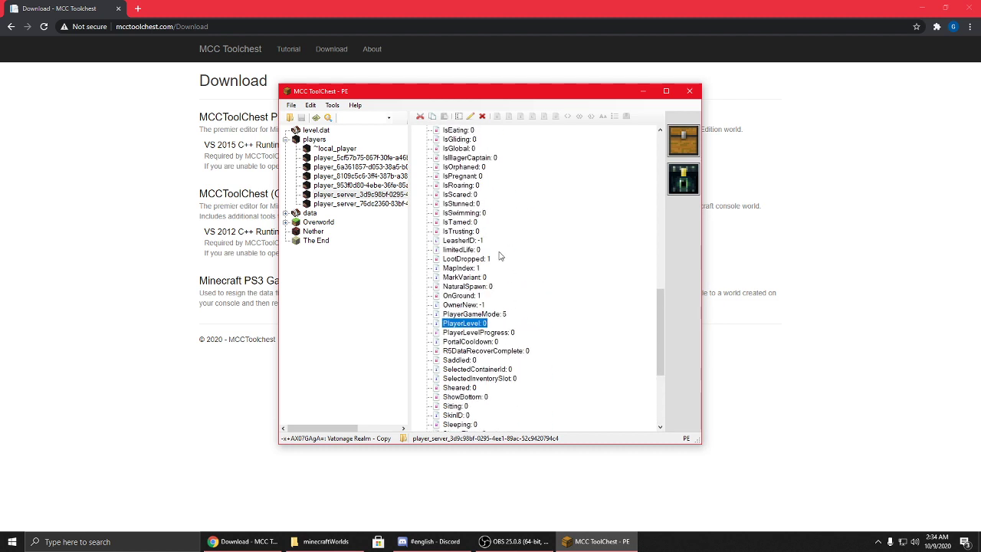